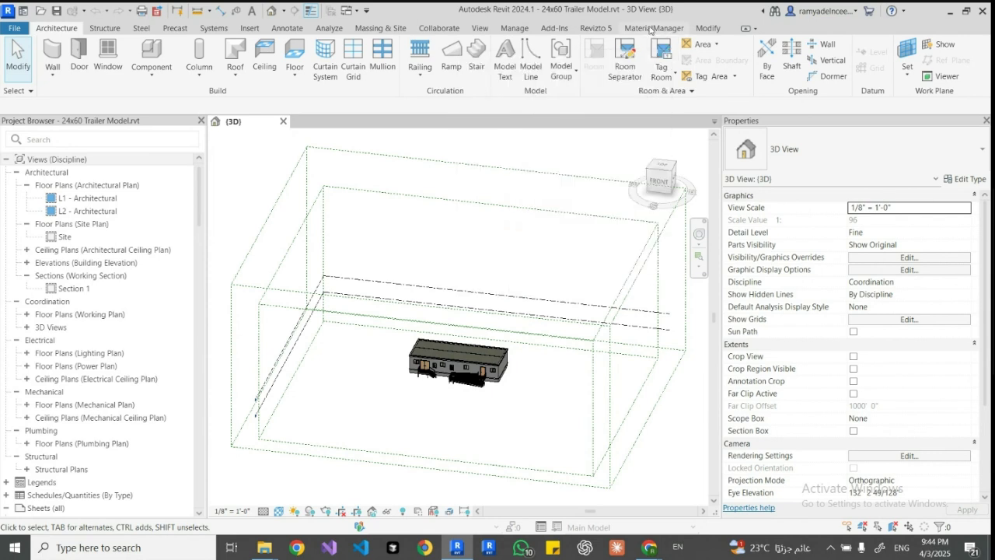
# Step: Open the project 7005 Octavia Apartments_As Built - Copy.rvt and continue opening it without resolving the missing reference
pyautogui.click(651, 29)
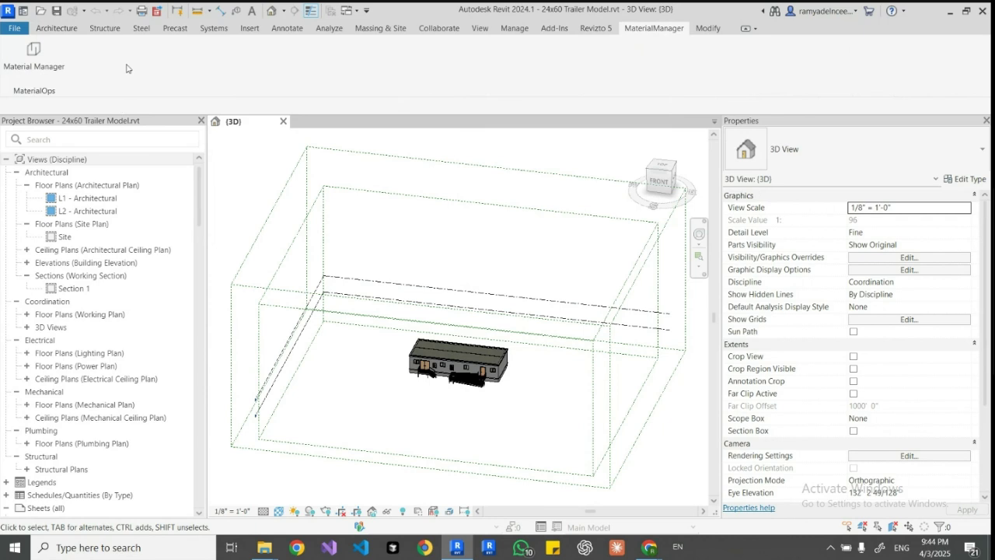
pyautogui.click(5, 28)
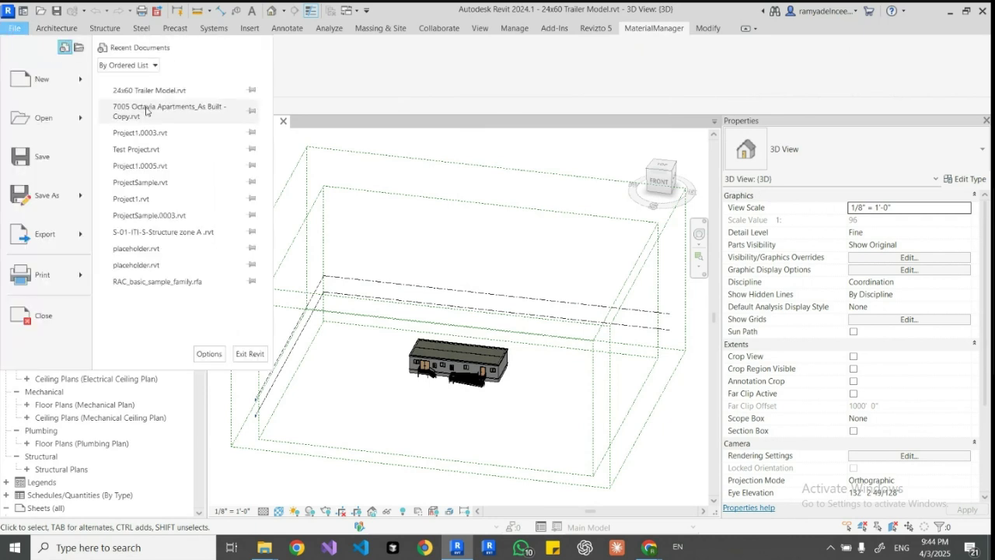
pyautogui.press('Escape')
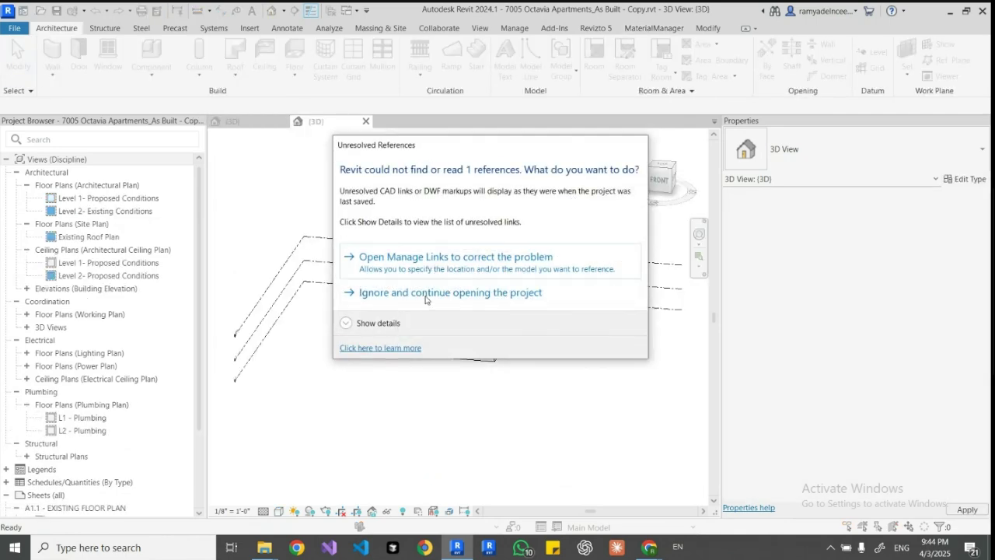
pyautogui.click(425, 295)
# Step: Set the 3D view's visual style to Consistent Colors for the wall side that has the windows
pyautogui.click(699, 233)
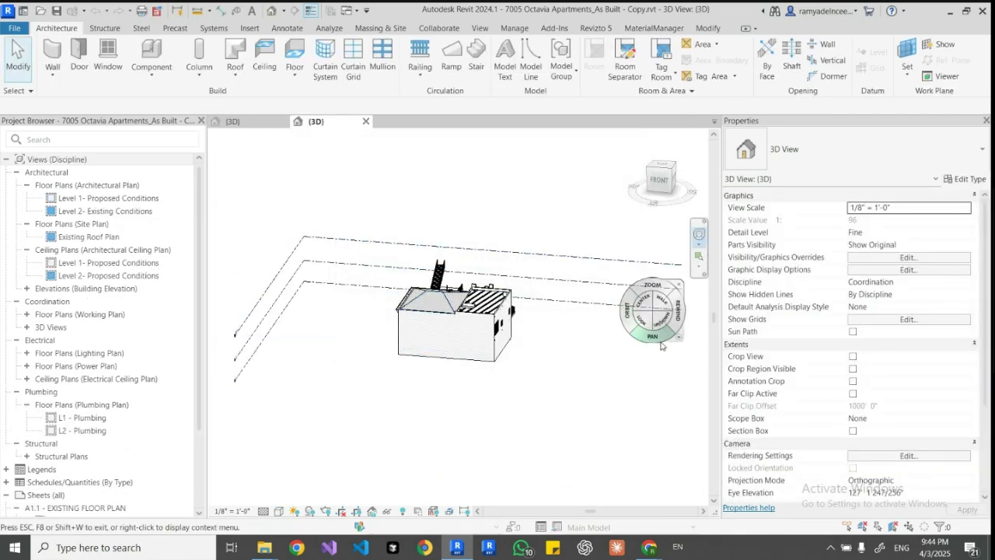
pyautogui.click(667, 288)
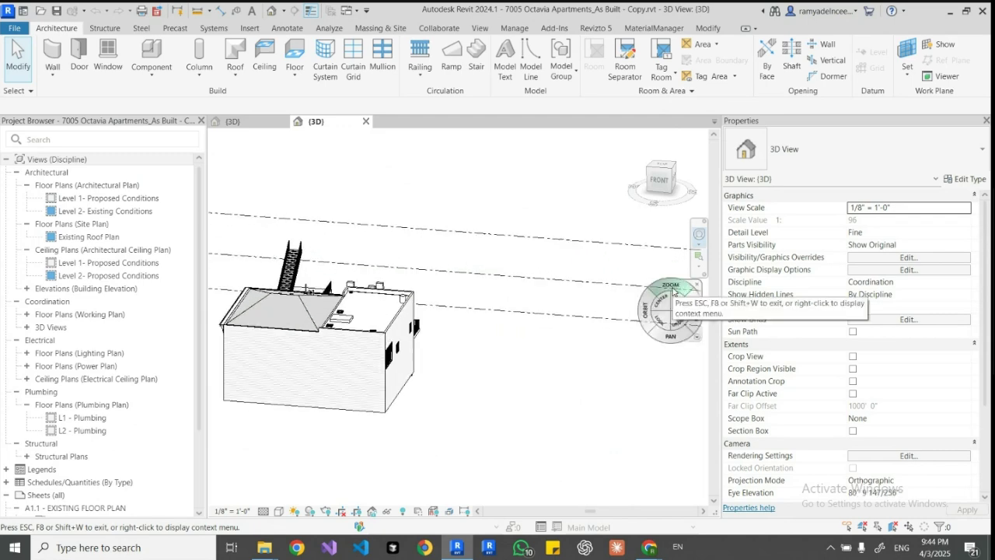
pyautogui.moveTo(634, 314)
pyautogui.mouseDown()
pyautogui.moveTo(553, 320)
pyautogui.moveTo(471, 302)
pyautogui.moveTo(496, 302)
pyautogui.moveTo(500, 314)
pyautogui.mouseUp()
pyautogui.moveTo(364, 200); pyautogui.dragTo(407, 204)
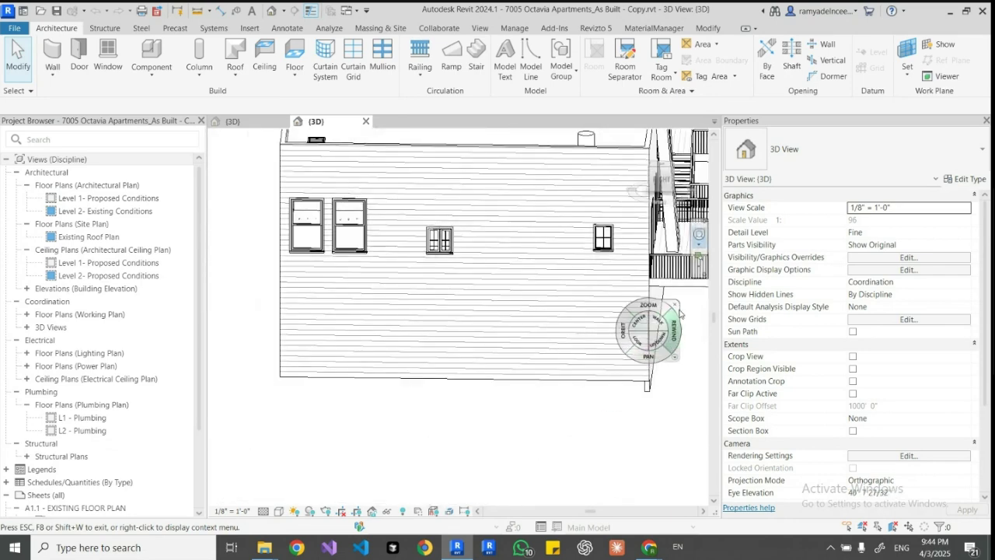
pyautogui.click(675, 305)
pyautogui.click(277, 511)
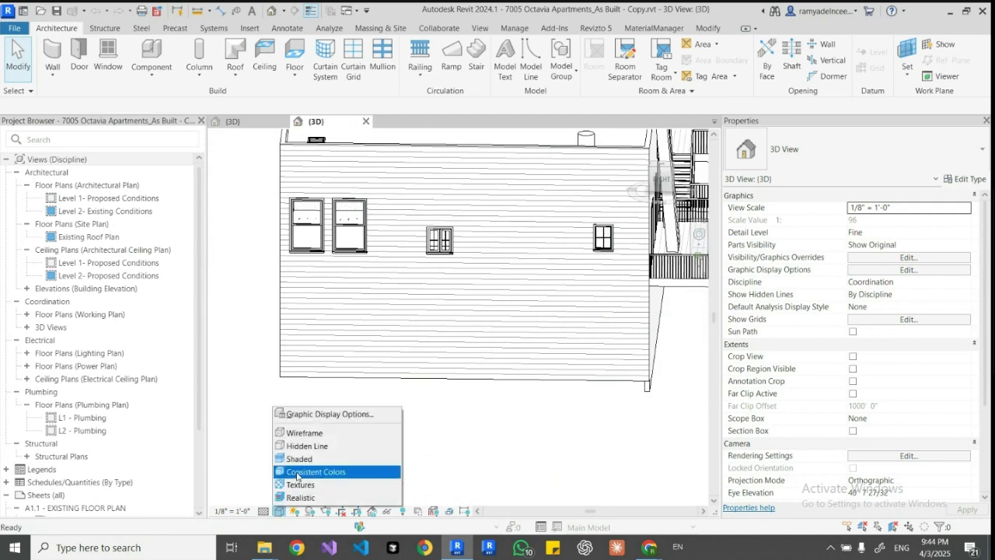
pyautogui.click(296, 472)
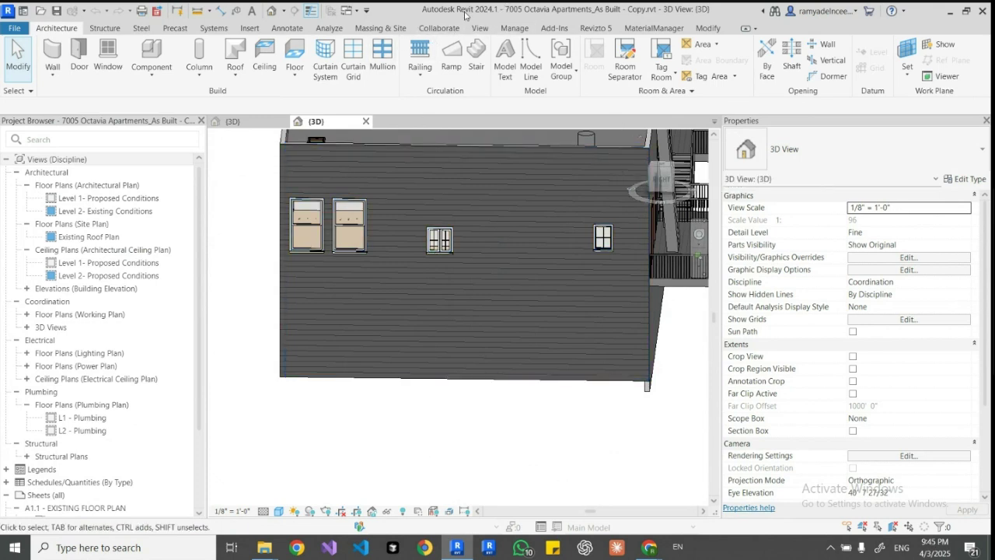
# Step: Open the Material Manager add-in and place its window clear of the building's windows
pyautogui.click(654, 28)
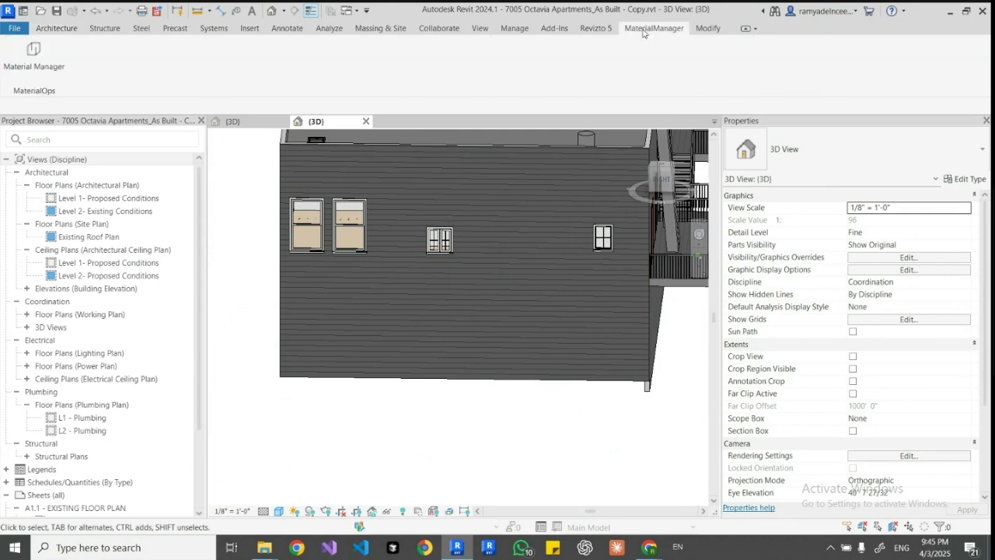
pyautogui.click(26, 72)
pyautogui.moveTo(267, 34); pyautogui.dragTo(808, 253)
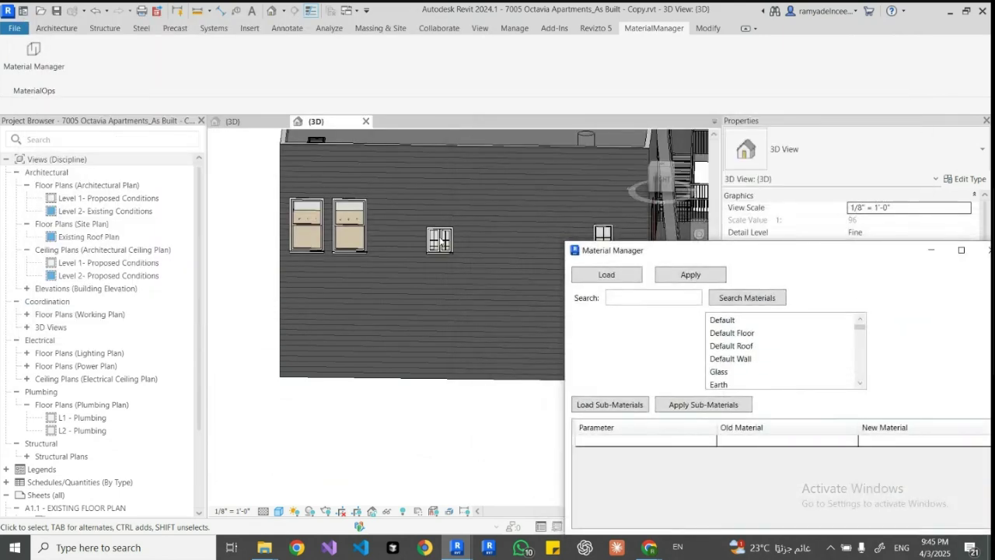
# Step: Load the 34" x 36" double casement window on the wall into the Material Manager as the family type selection
pyautogui.click(441, 242)
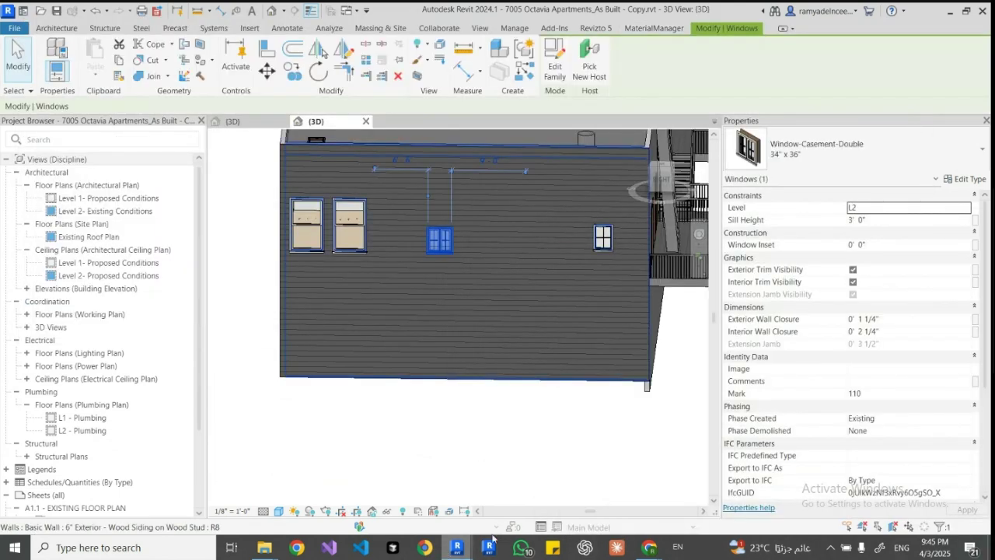
pyautogui.moveTo(489, 545)
pyautogui.click(515, 414)
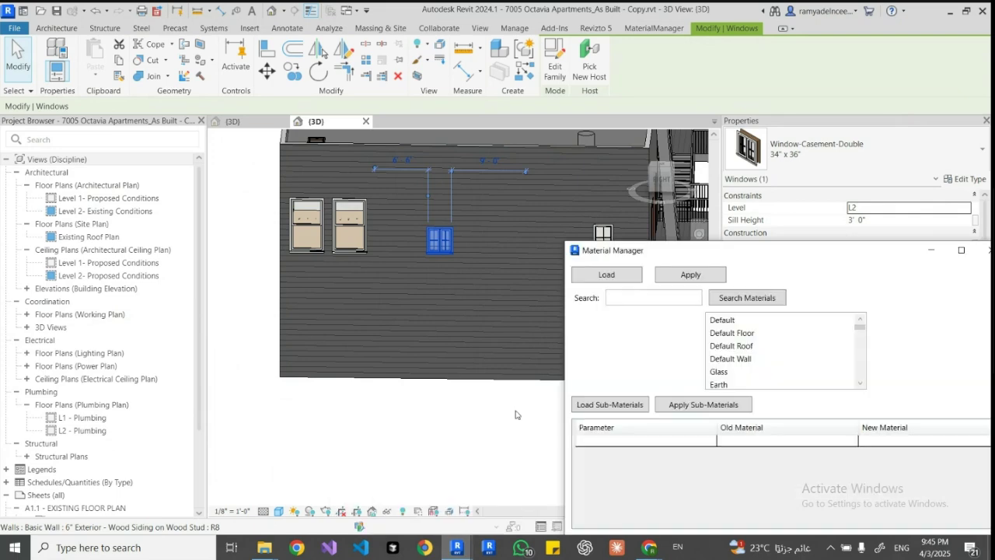
pyautogui.click(689, 275)
pyautogui.moveTo(710, 256); pyautogui.dragTo(686, 138)
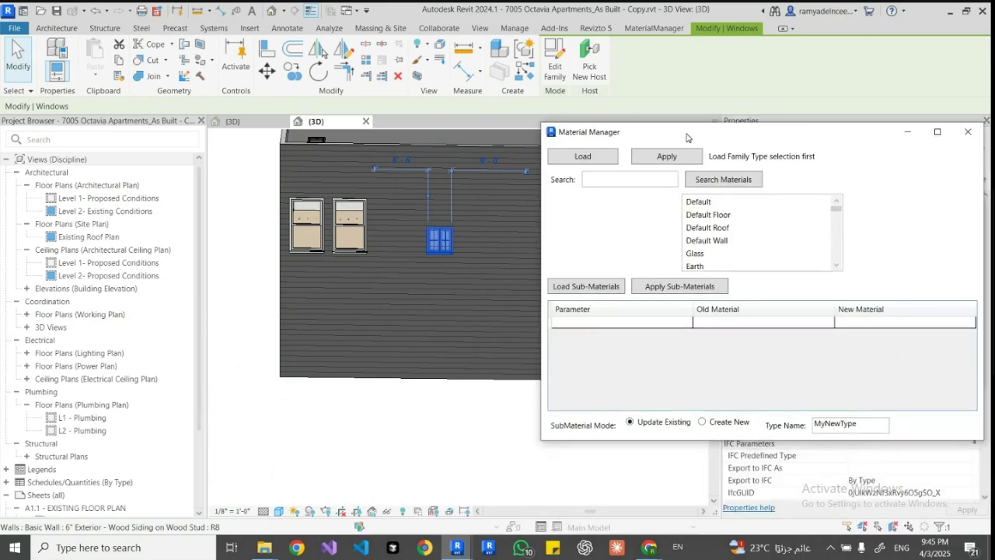
pyautogui.click(574, 158)
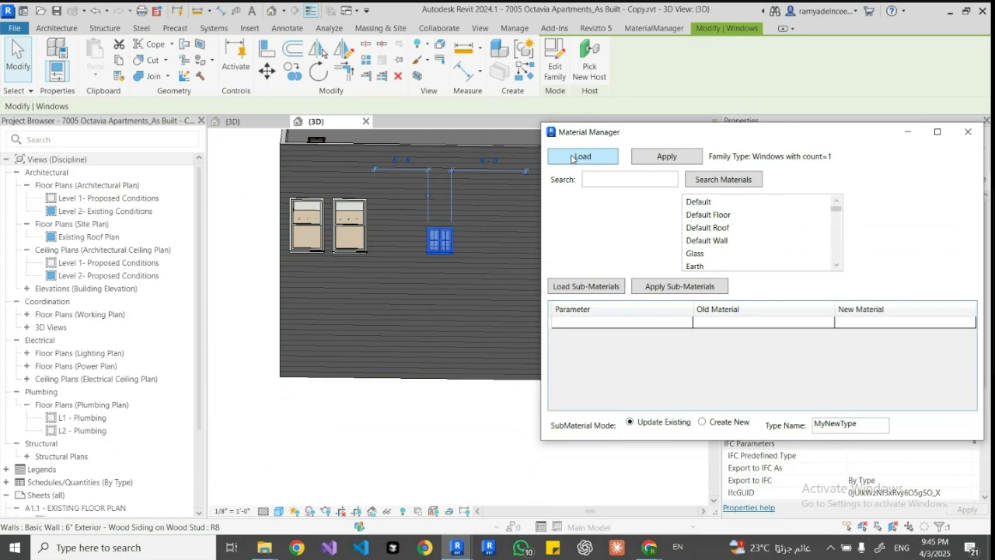
# Step: Choose Earth as the material, check the window's current type properties, and apply Earth to the loaded family type
pyautogui.click(705, 266)
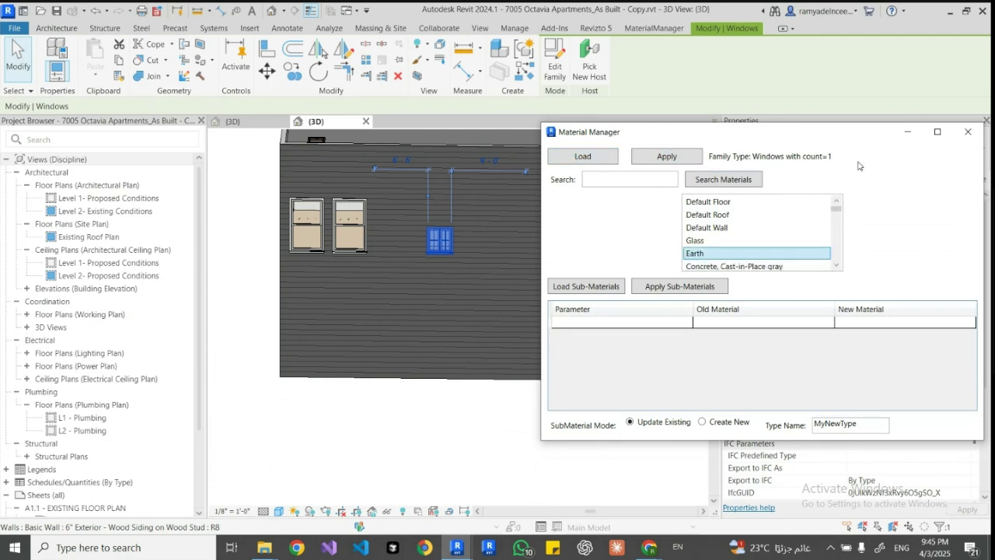
pyautogui.click(902, 132)
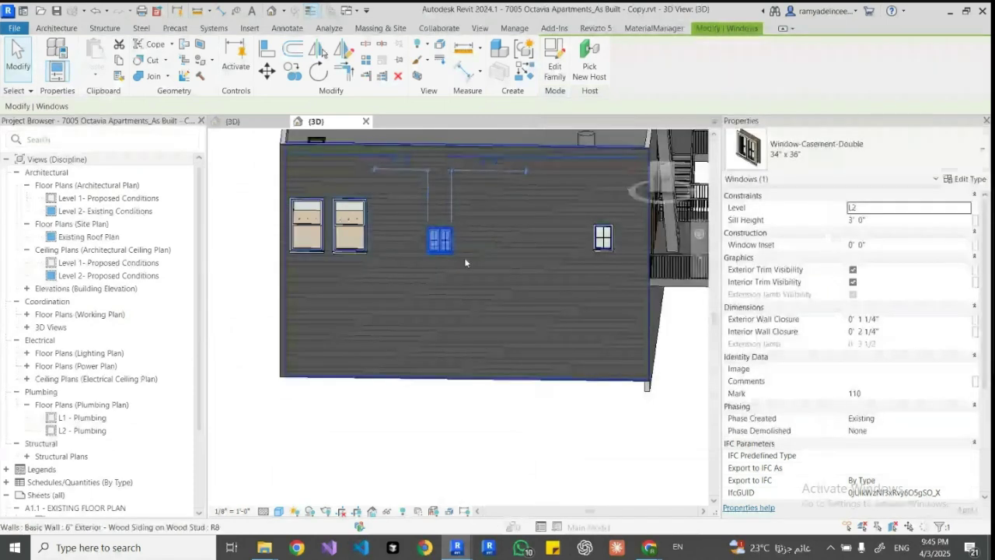
pyautogui.click(966, 179)
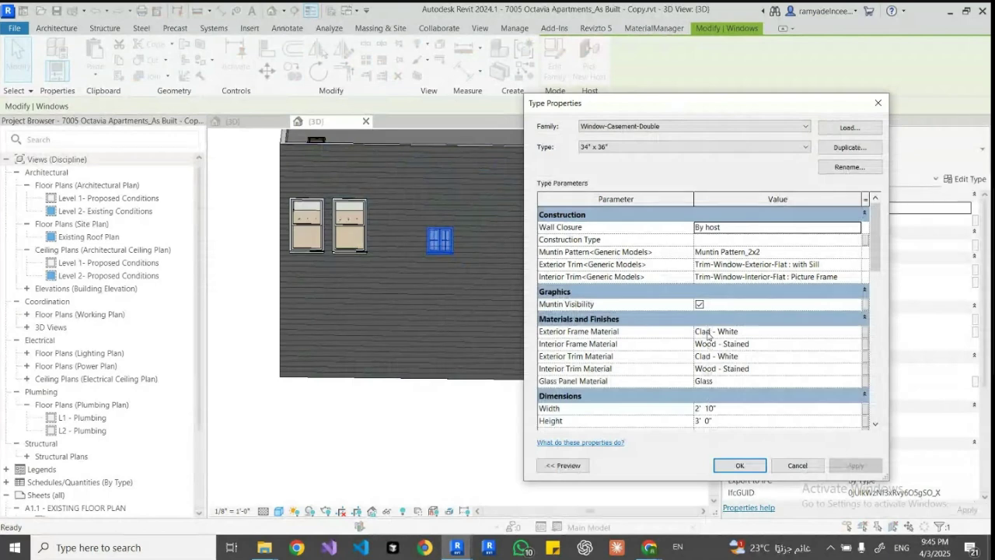
pyautogui.click(878, 103)
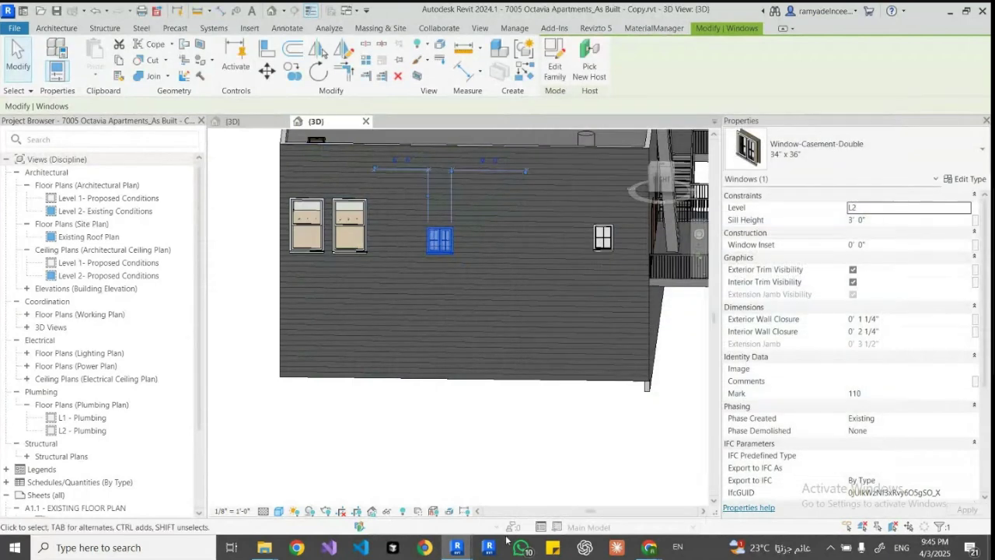
pyautogui.moveTo(502, 544)
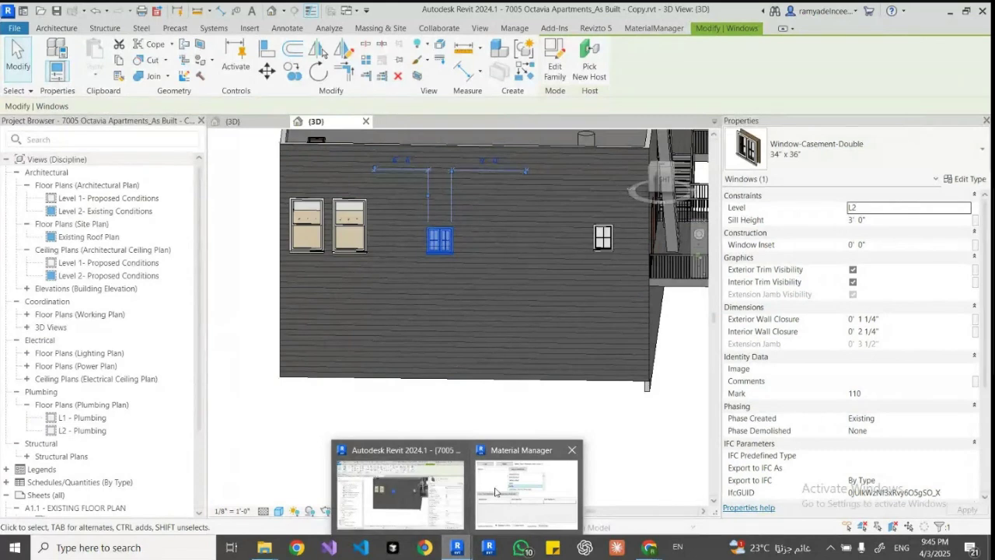
pyautogui.click(493, 436)
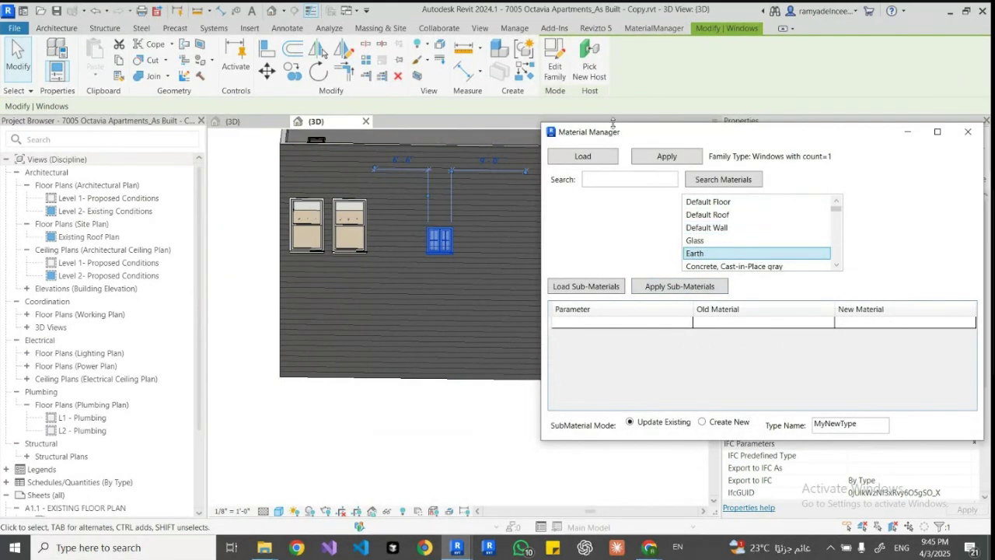
pyautogui.click(654, 158)
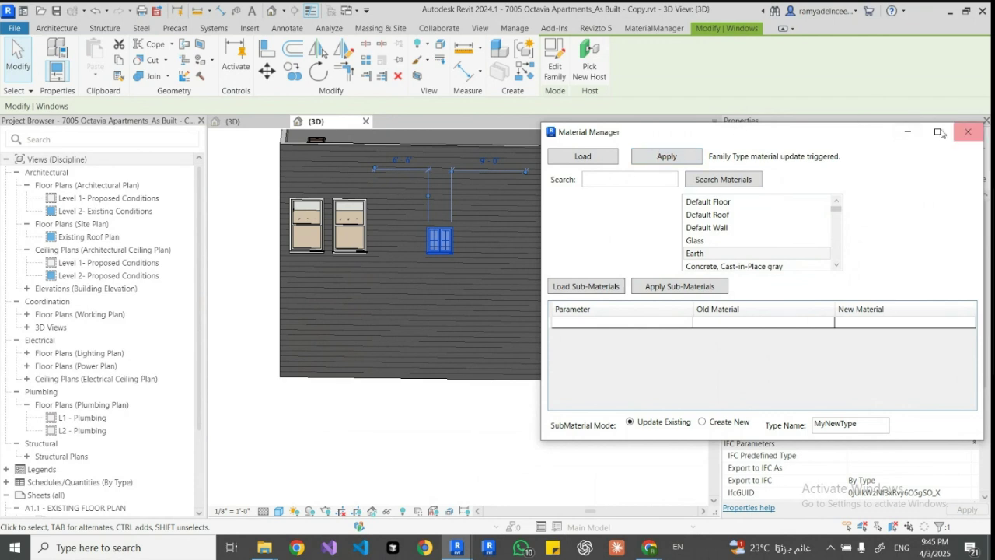
# Step: Check the Materials and Finishes values in the casement window's type properties and clear the selection
pyautogui.click(904, 134)
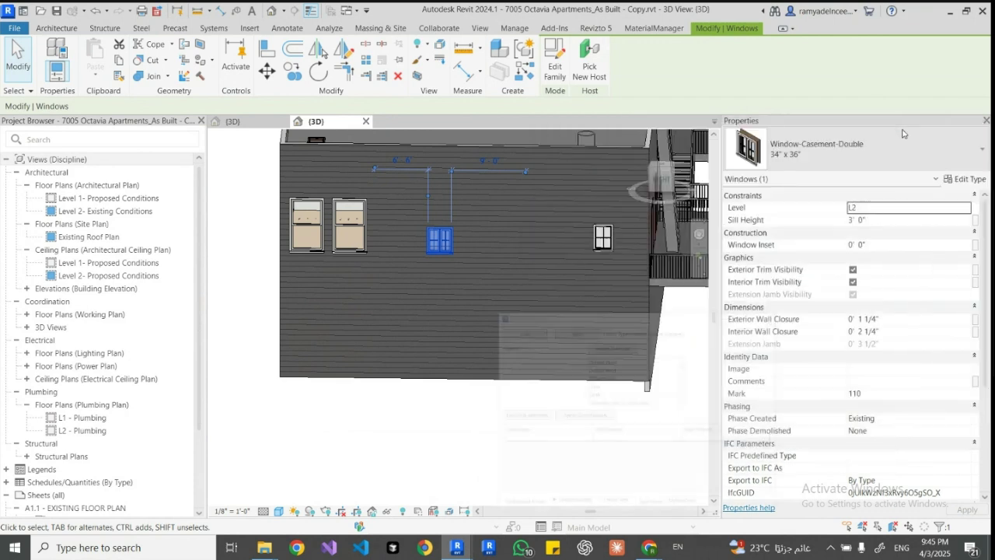
pyautogui.click(956, 179)
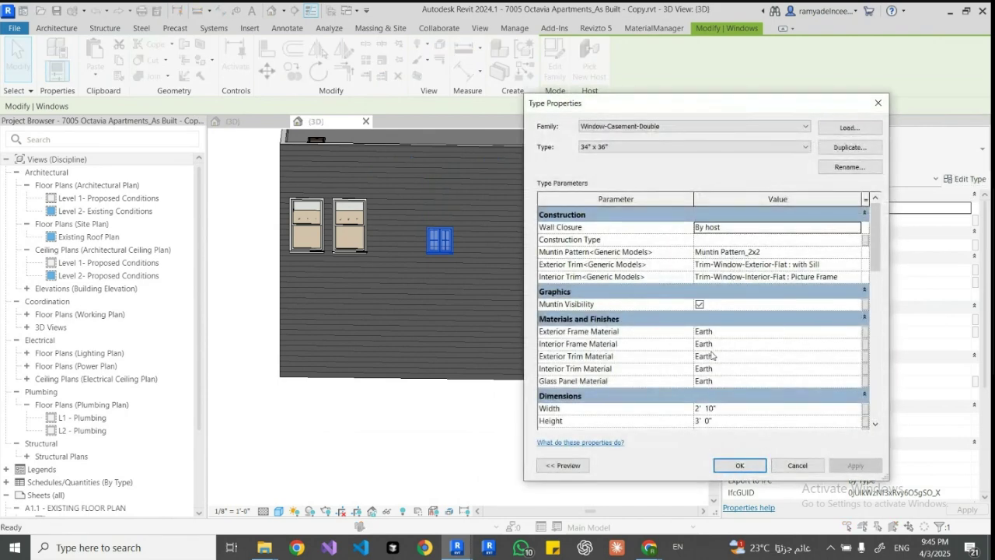
pyautogui.click(878, 103)
pyautogui.click(502, 457)
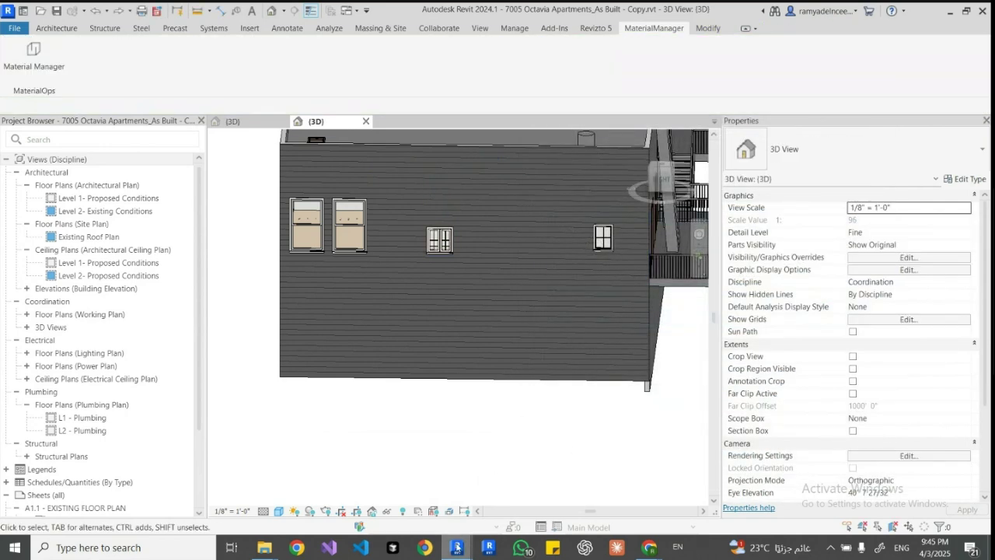
# Step: Reselect the double casement window and load its sub-material parameters into the Material Manager
pyautogui.moveTo(457, 545)
pyautogui.click(527, 504)
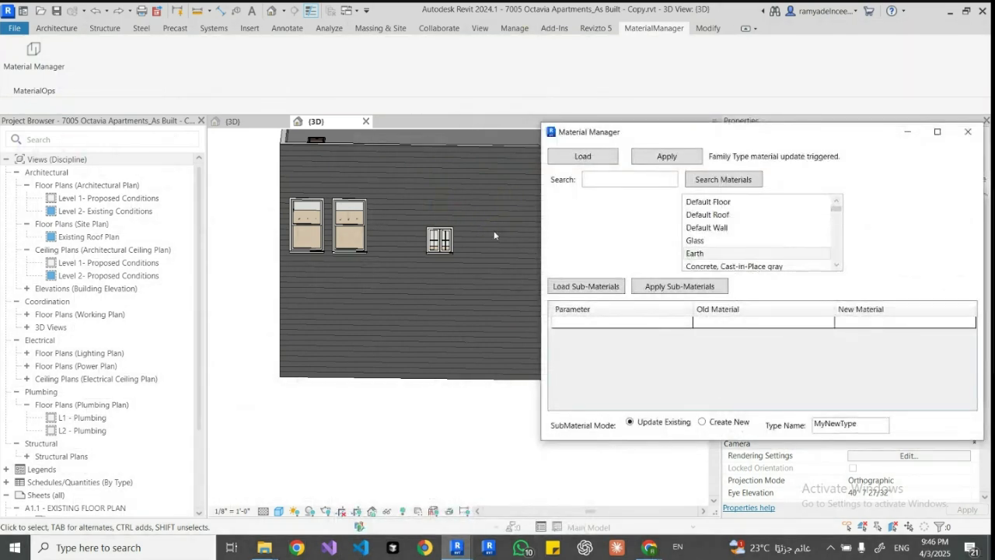
pyautogui.click(444, 239)
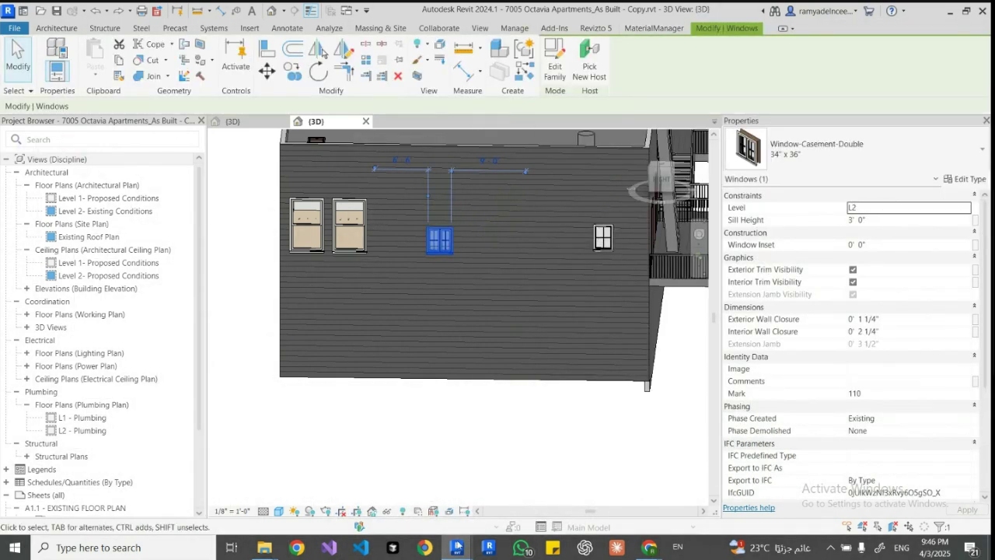
pyautogui.moveTo(459, 552)
pyautogui.click(521, 510)
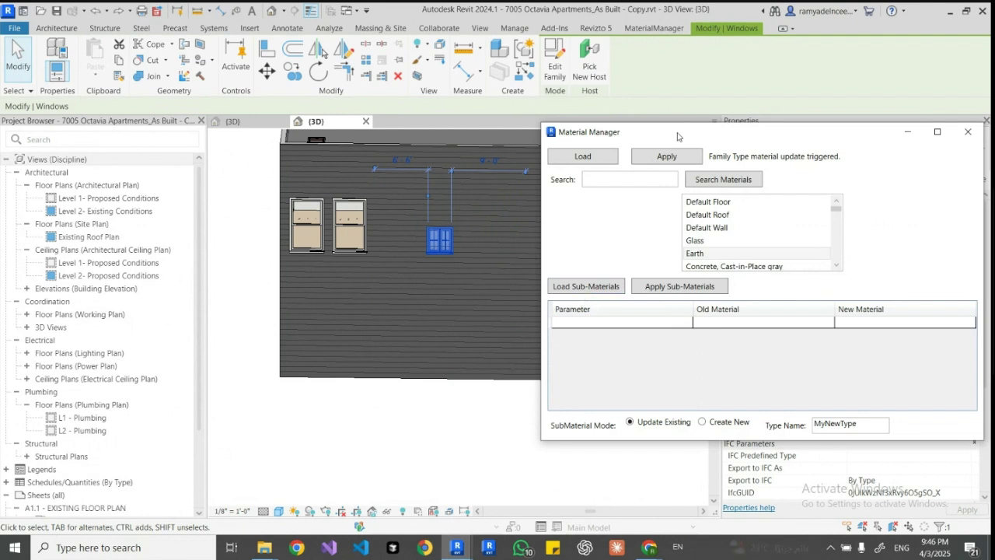
pyautogui.moveTo(679, 135); pyautogui.dragTo(629, 119)
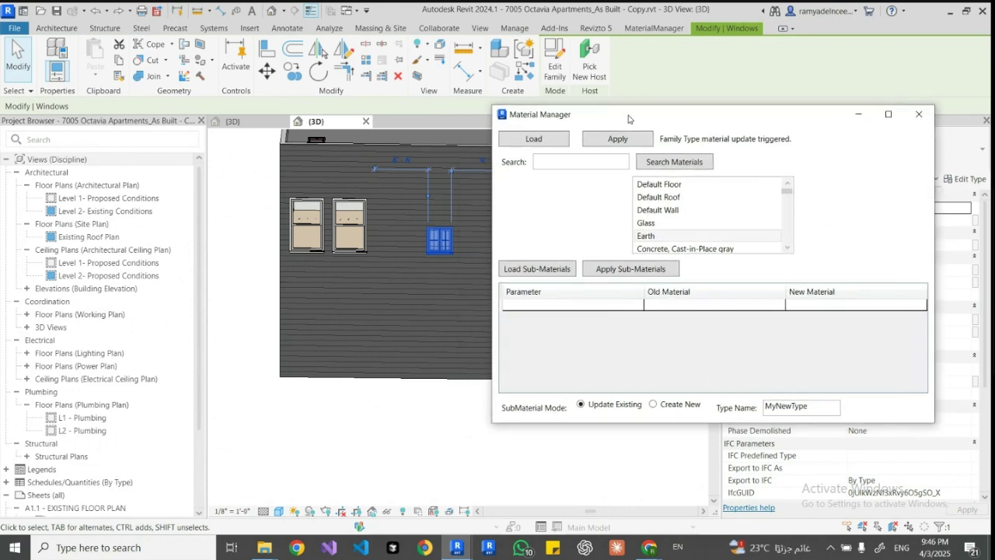
pyautogui.click(527, 270)
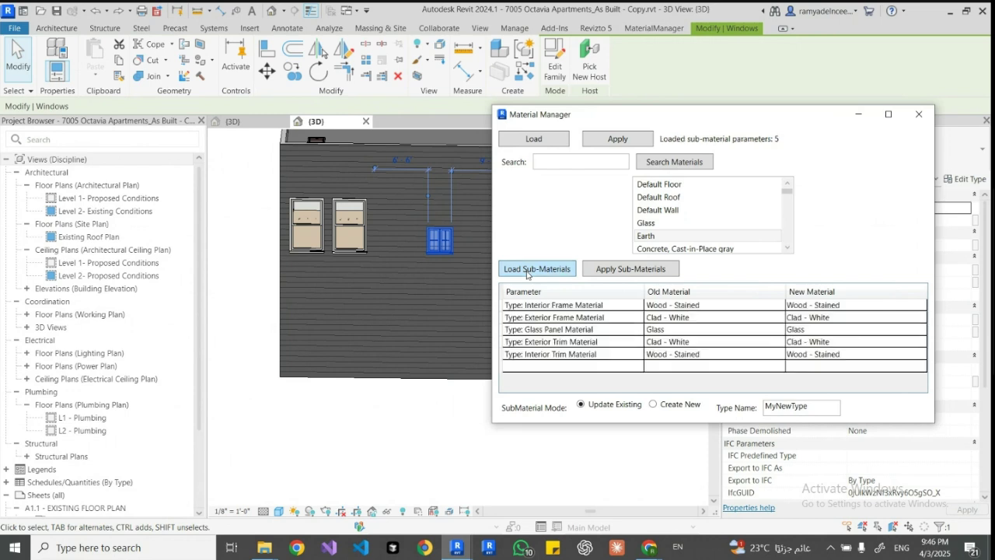
# Step: Set the new material of Glass Panel Material to Aluminum and apply the sub-materials to the existing type
pyautogui.click(842, 330)
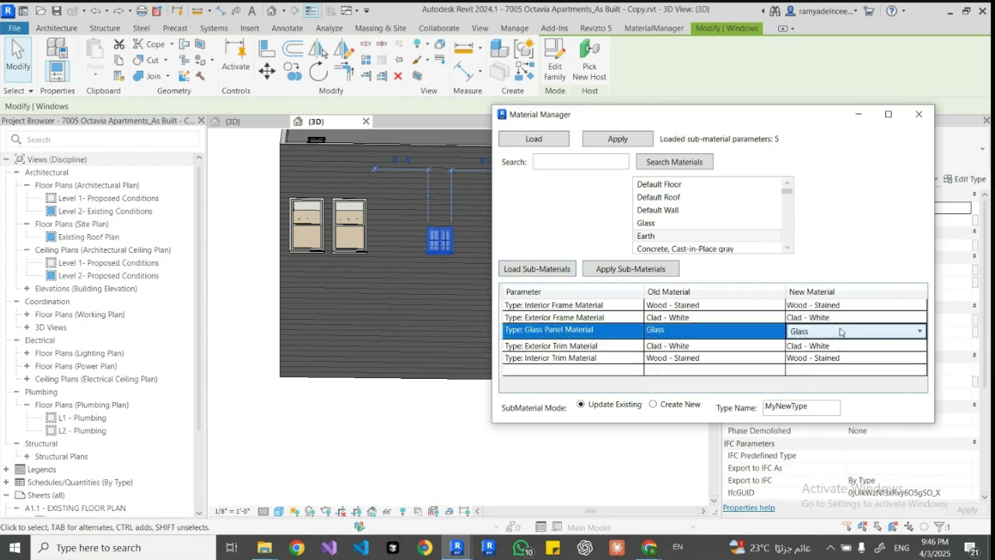
pyautogui.click(840, 332)
pyautogui.click(780, 452)
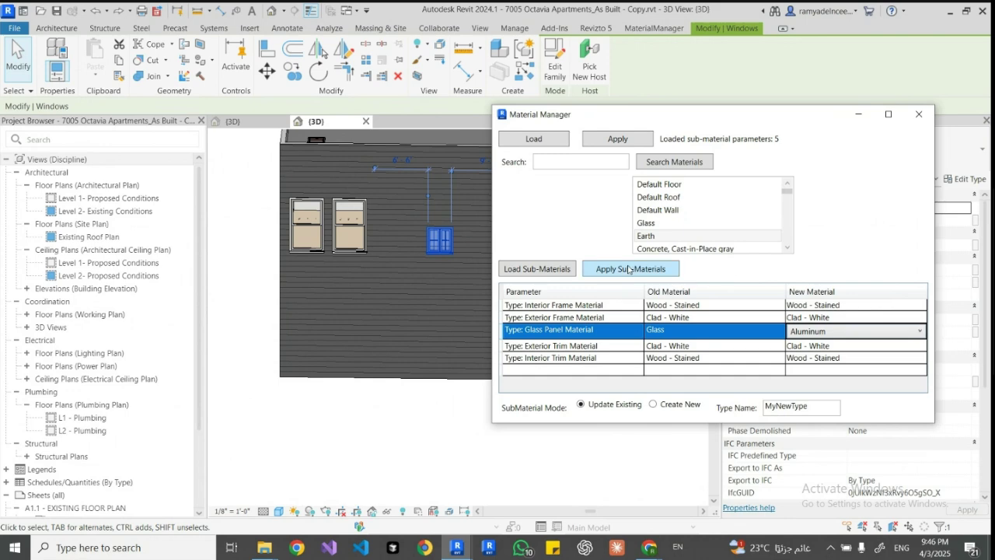
pyautogui.click(629, 269)
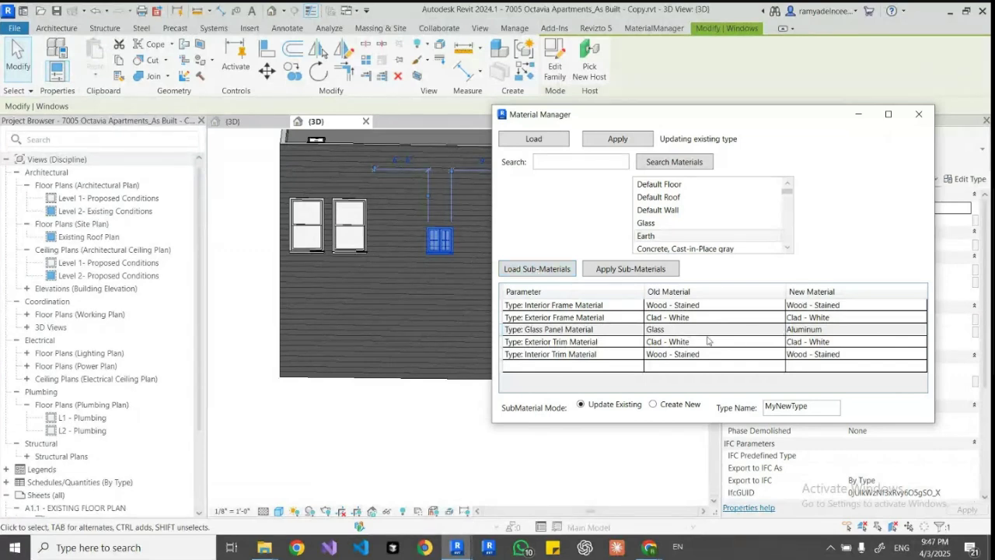
# Step: Reload the window's sub-materials and check the Glass Panel Material in its type properties
pyautogui.click(549, 269)
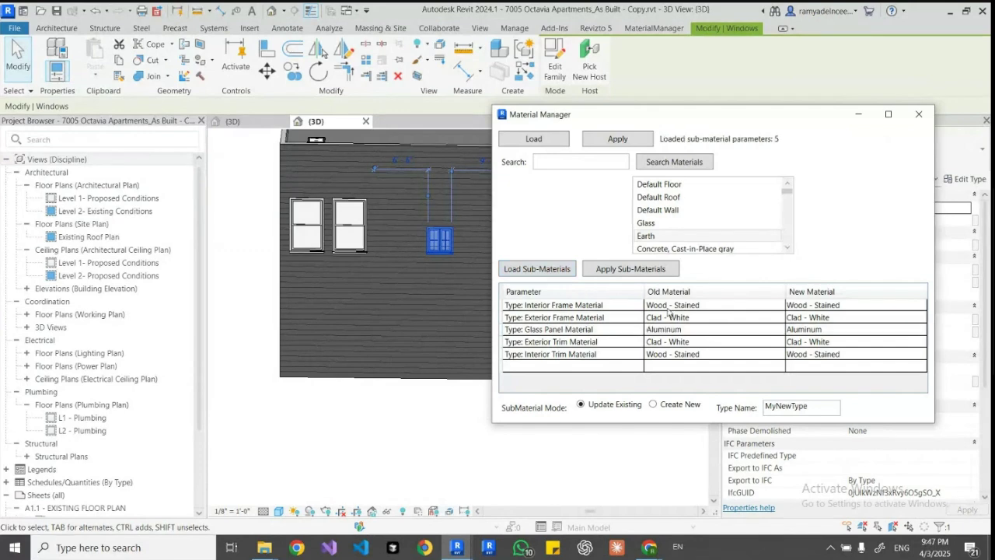
pyautogui.click(853, 116)
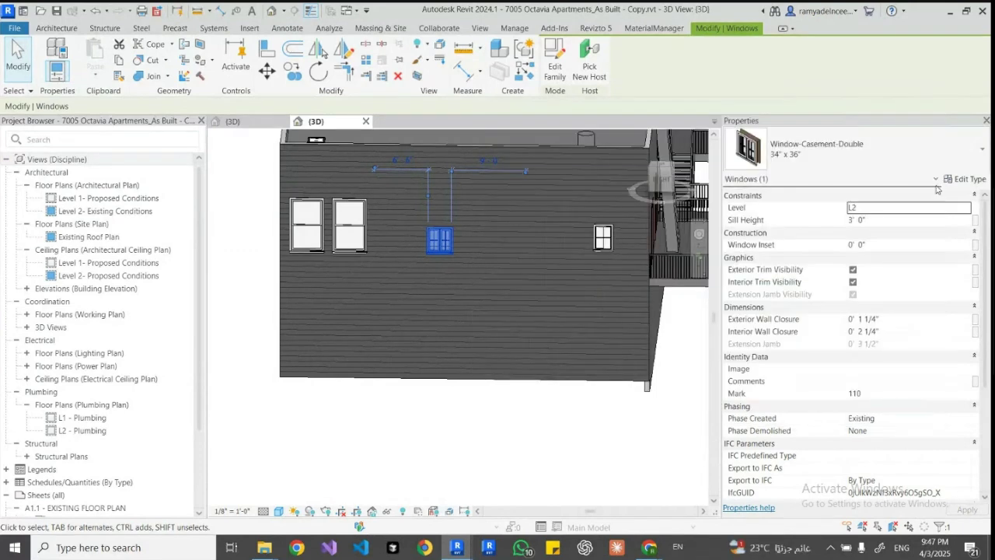
pyautogui.click(966, 179)
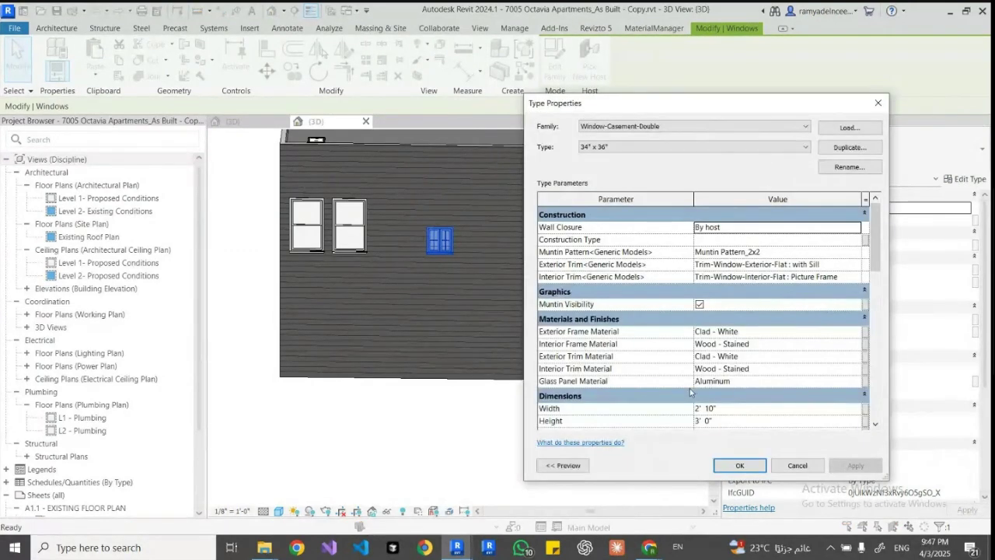
# Step: Leave the casement window's type properties, select the right-hand double-hung window and check its type materials
pyautogui.click(878, 103)
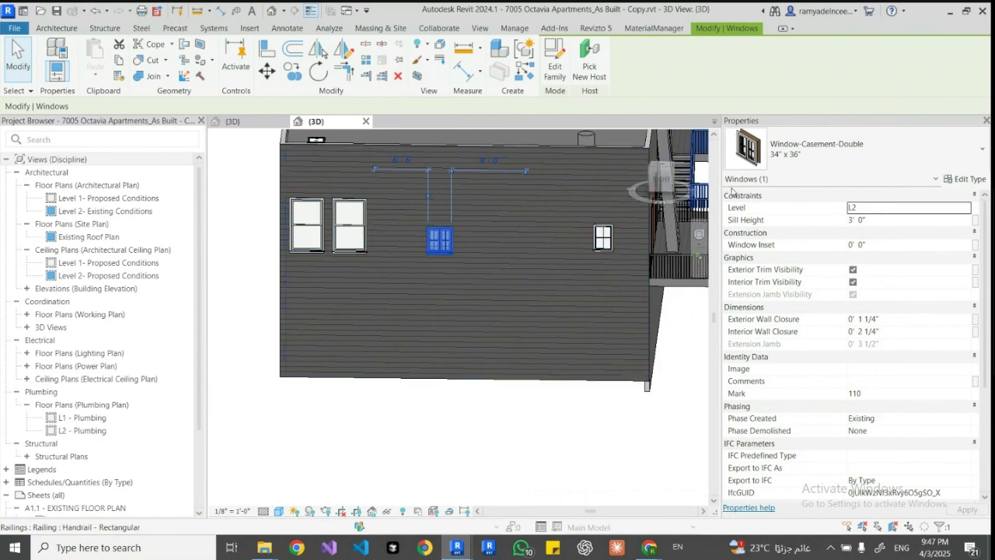
pyautogui.click(338, 223)
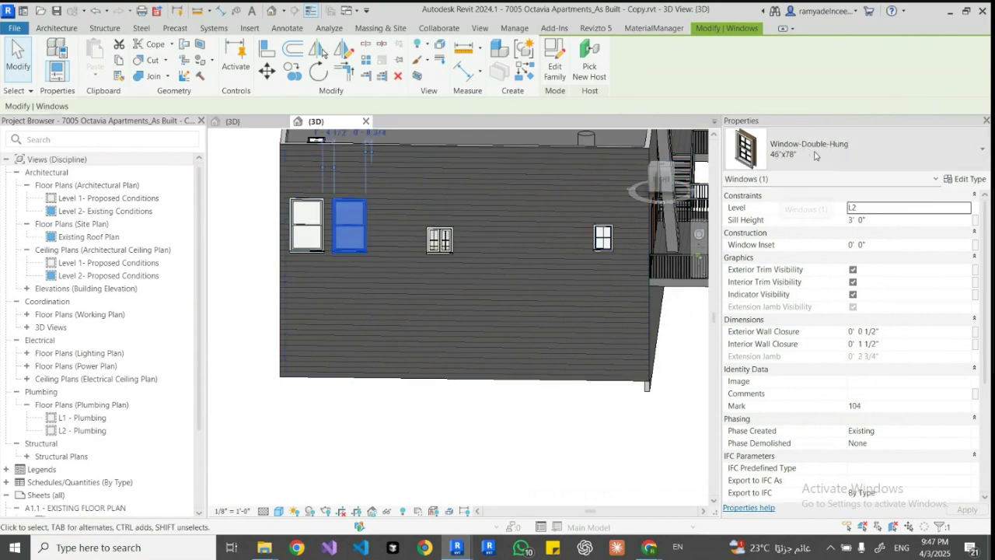
pyautogui.click(966, 179)
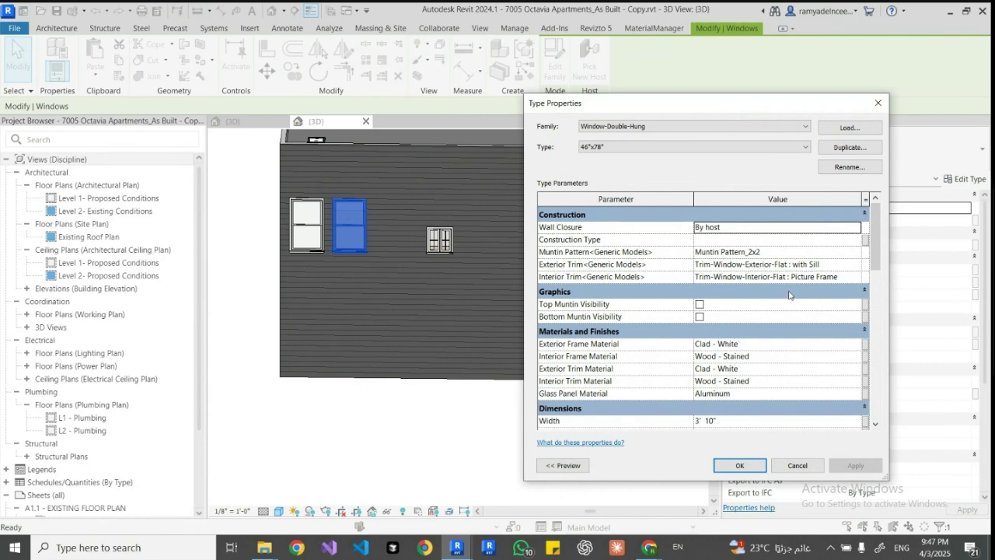
pyautogui.click(877, 104)
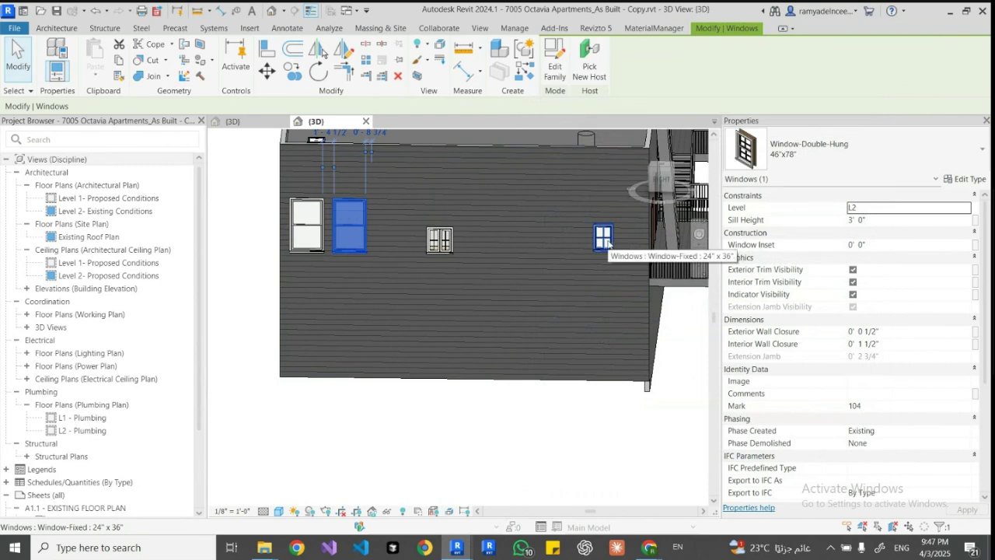
# Step: Load the double-hung window's sub-materials into the Material Manager and set the new material of Glass Panel Material to Air
pyautogui.moveTo(456, 547)
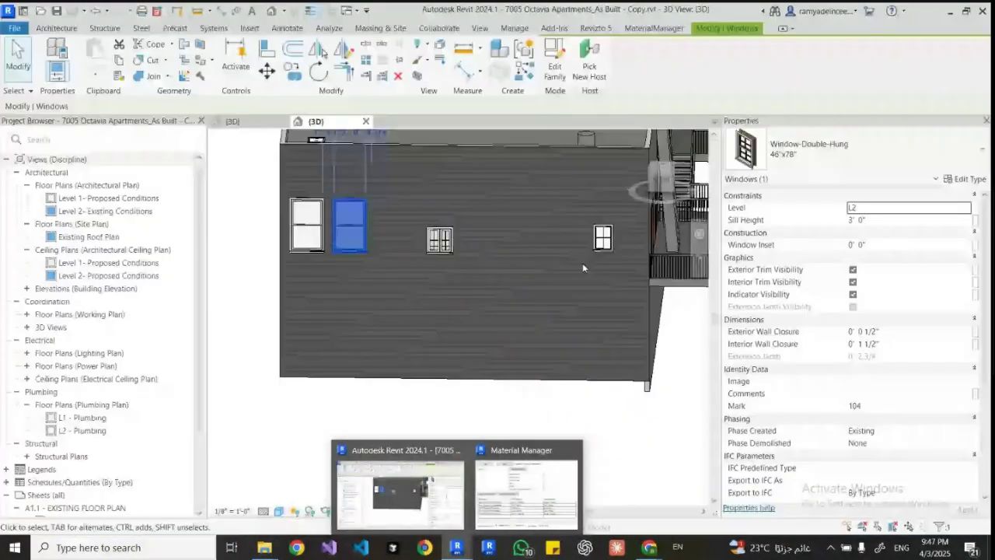
pyautogui.click(530, 484)
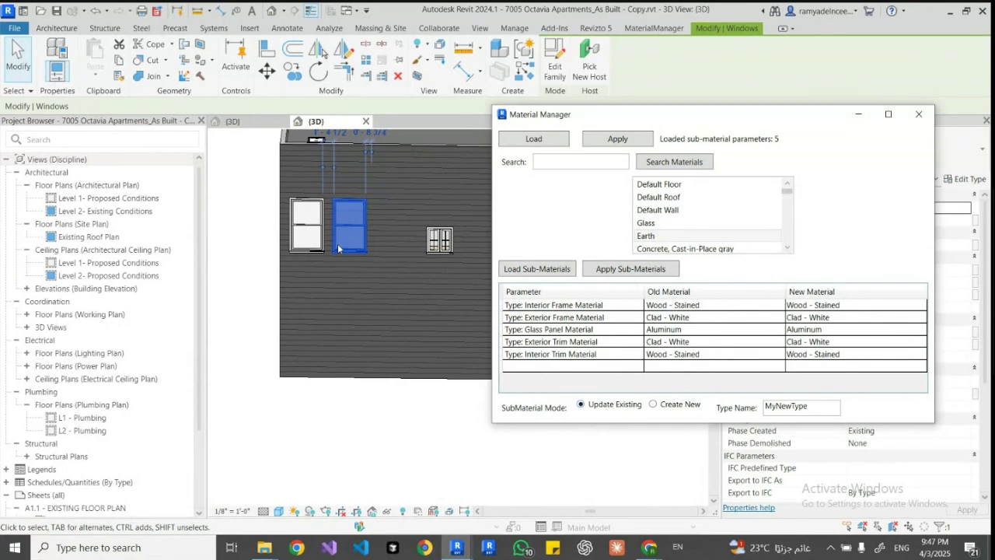
pyautogui.click(525, 269)
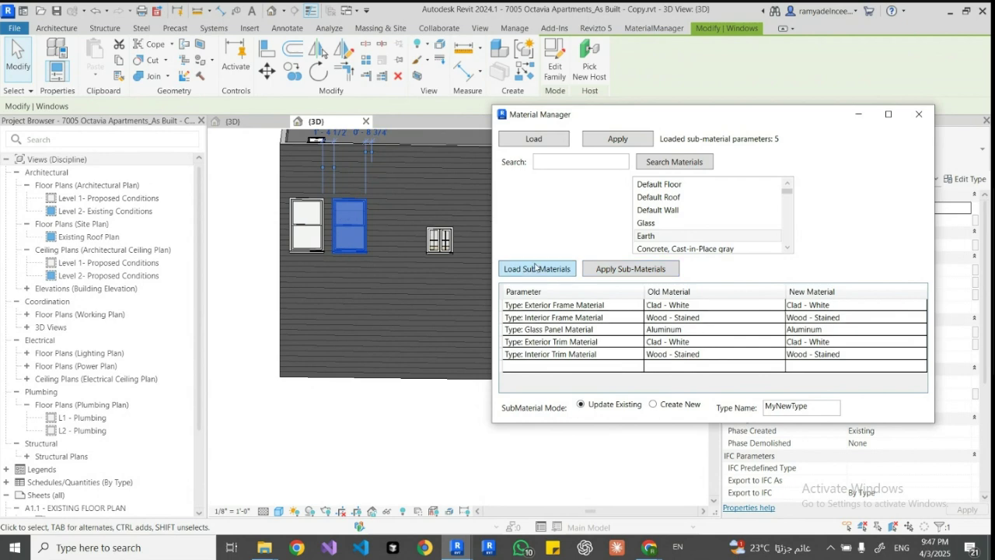
pyautogui.click(829, 330)
pyautogui.click(829, 332)
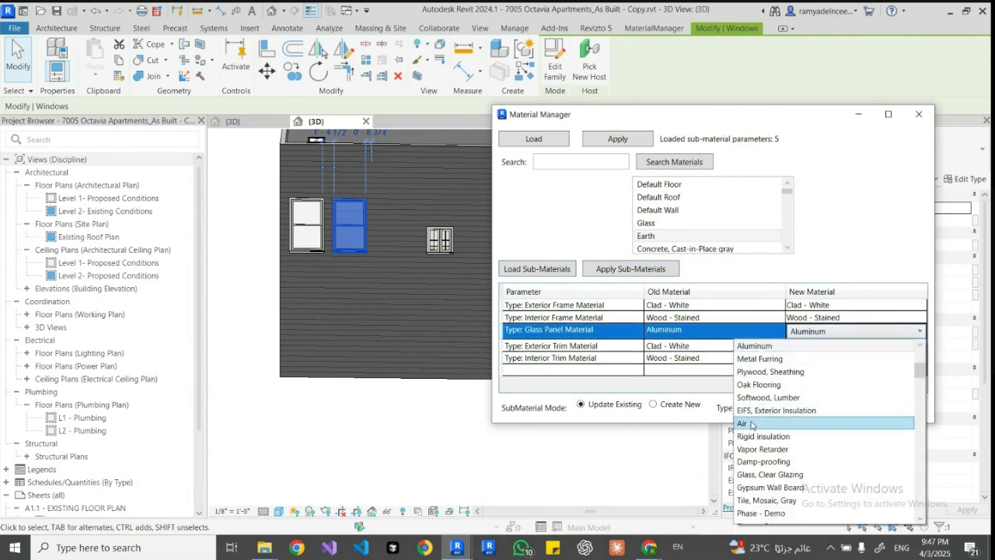
pyautogui.click(817, 423)
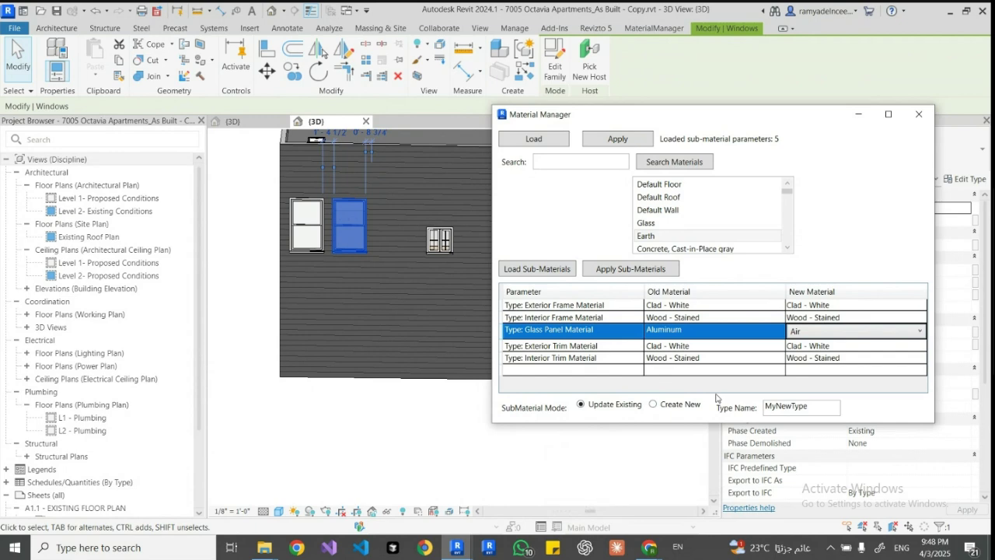
# Step: Switch the sub-material mode to Create New, enter the presenter's first name as type name, and apply the sub-materials
pyautogui.click(684, 406)
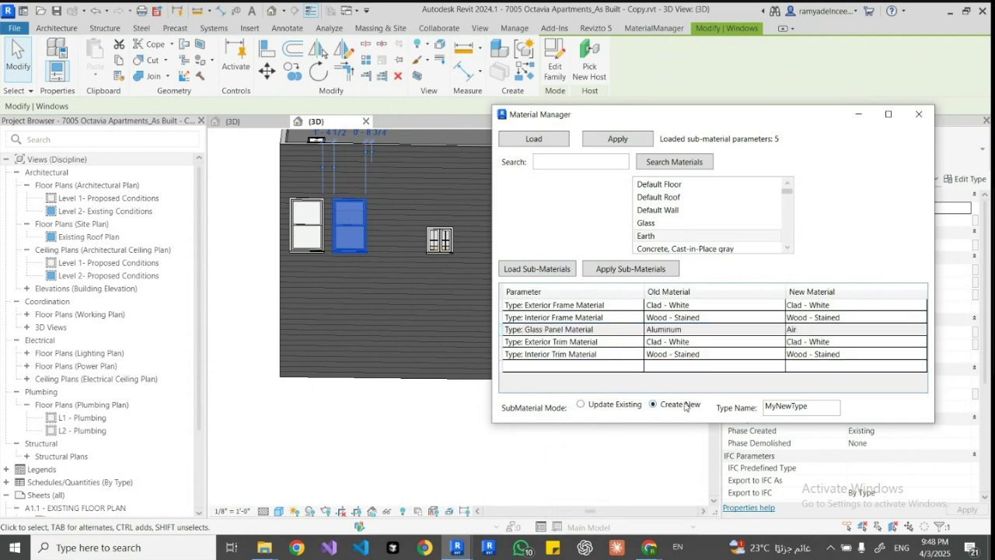
pyautogui.doubleClick(816, 408)
pyautogui.write('Ramy')
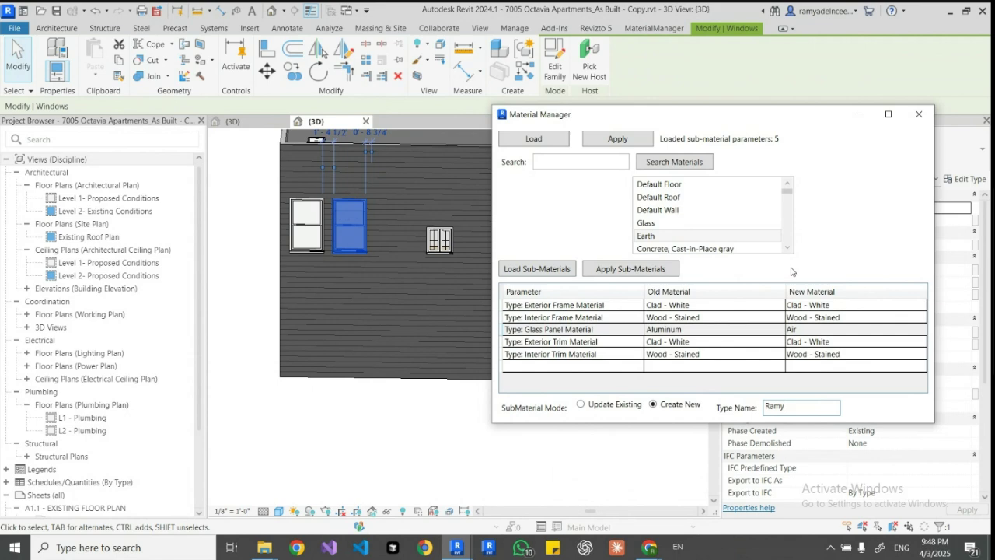
pyautogui.click(661, 272)
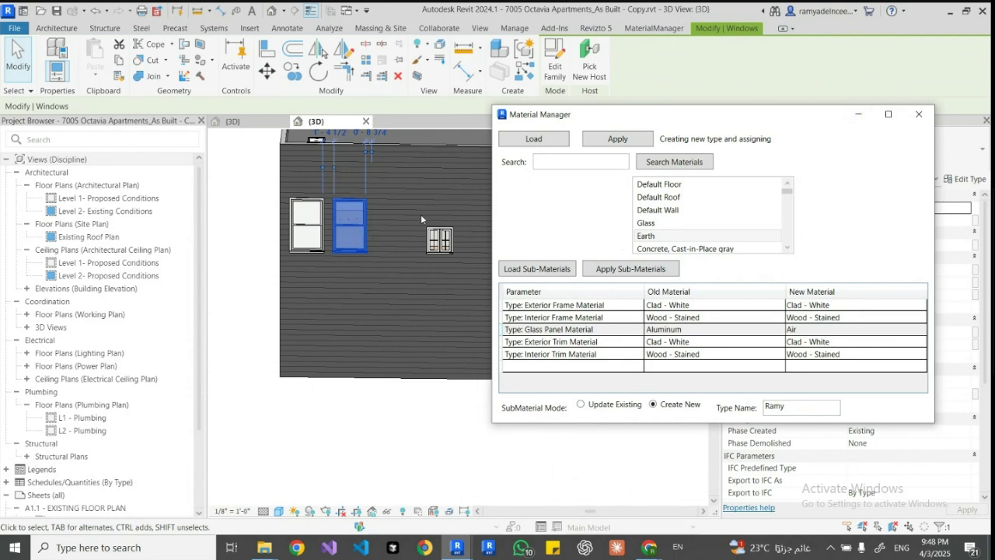
# Step: Hide the Material Manager, check the reassigned double-hung window's Glass Panel Material in its type properties, and clear the selection
pyautogui.click(857, 114)
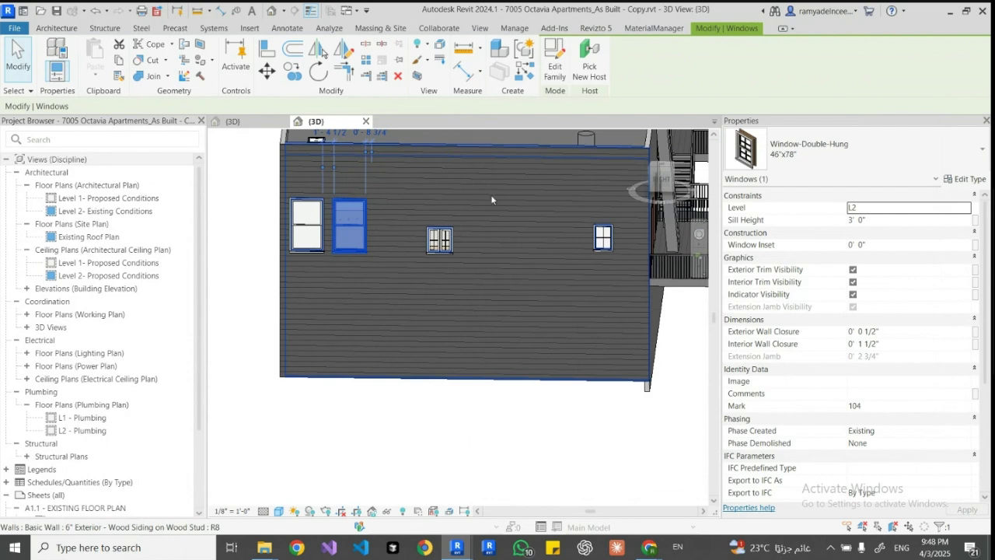
pyautogui.click(517, 471)
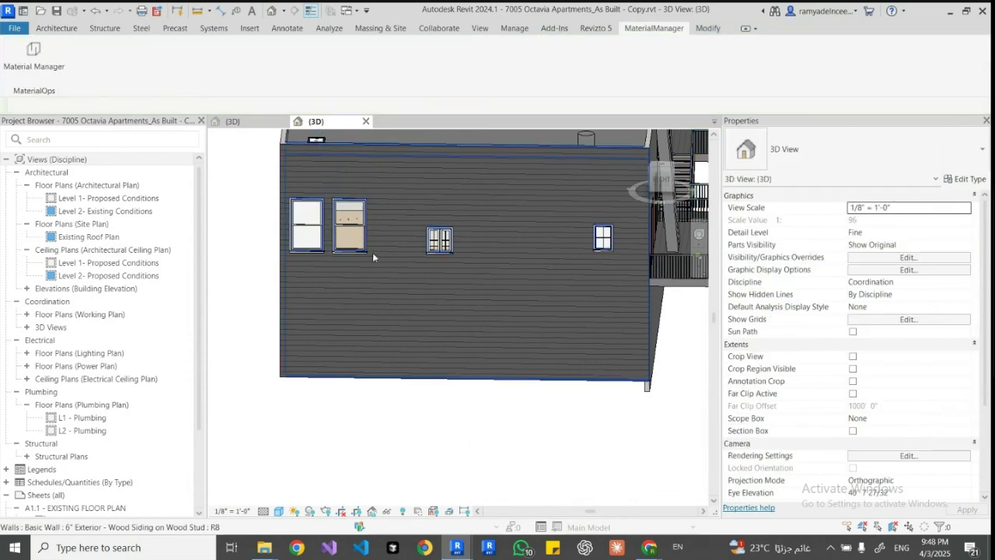
pyautogui.click(356, 230)
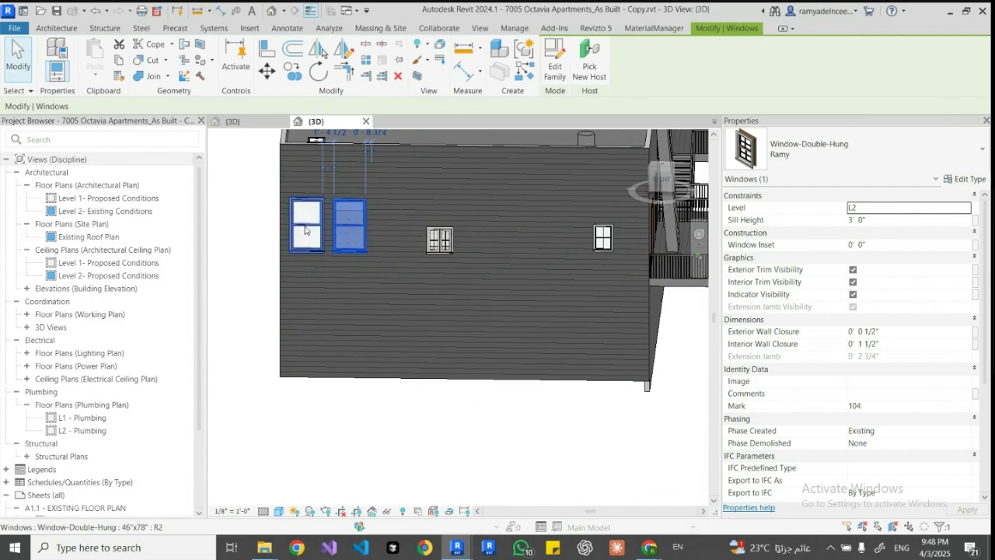
pyautogui.click(968, 179)
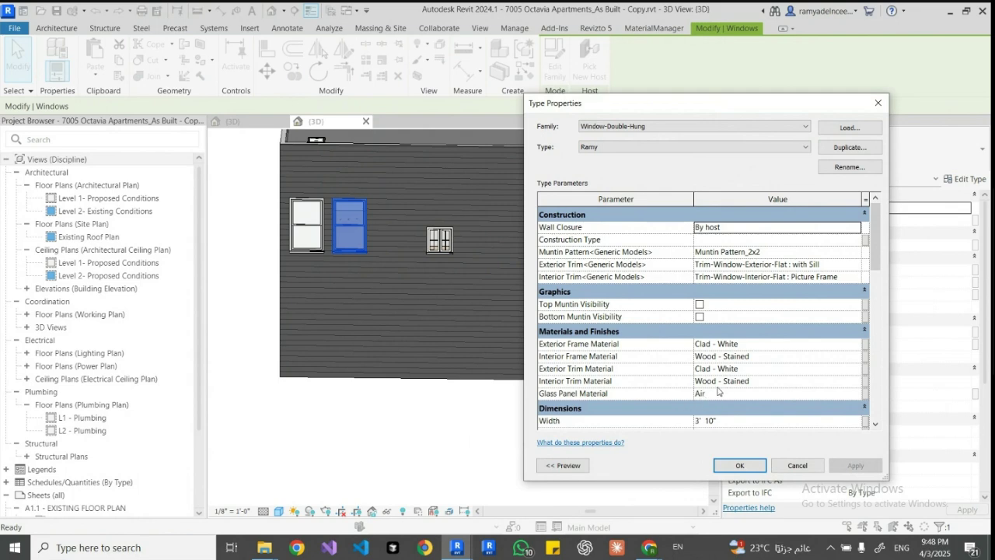
pyautogui.click(878, 103)
pyautogui.click(580, 416)
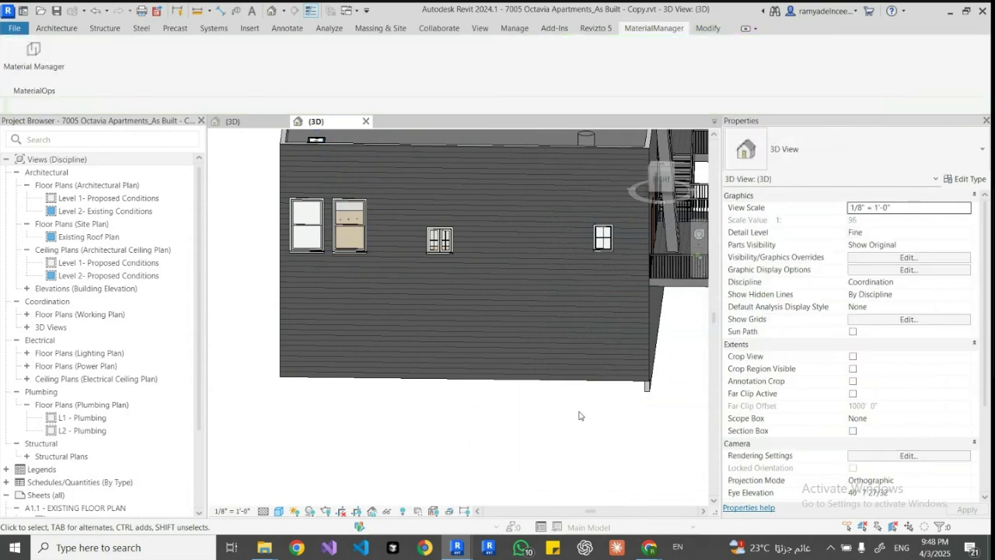
# Step: Close the Material Manager and the Revit 2024 session without saving changes to the Octavia Apartments project
pyautogui.moveTo(457, 547)
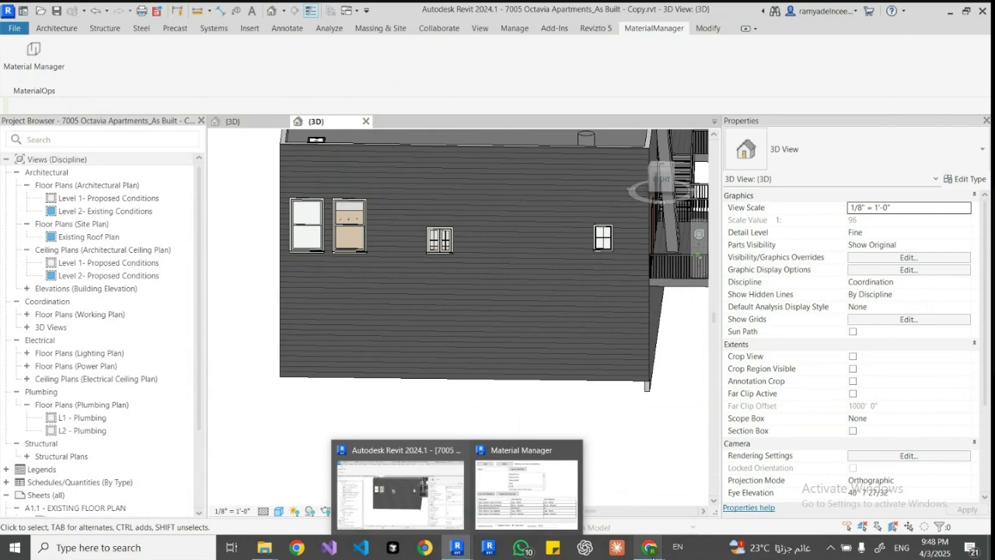
pyautogui.moveTo(489, 547)
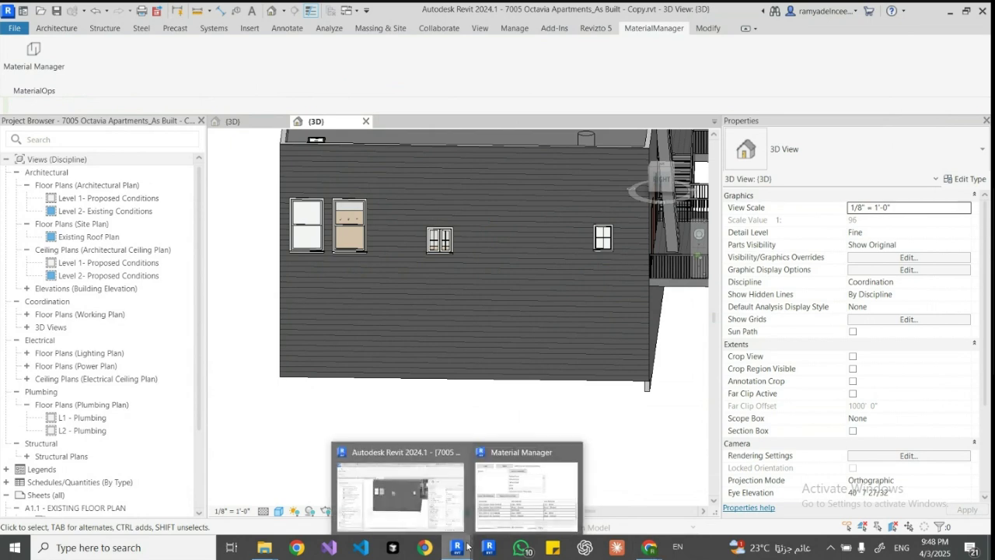
pyautogui.moveTo(564, 451)
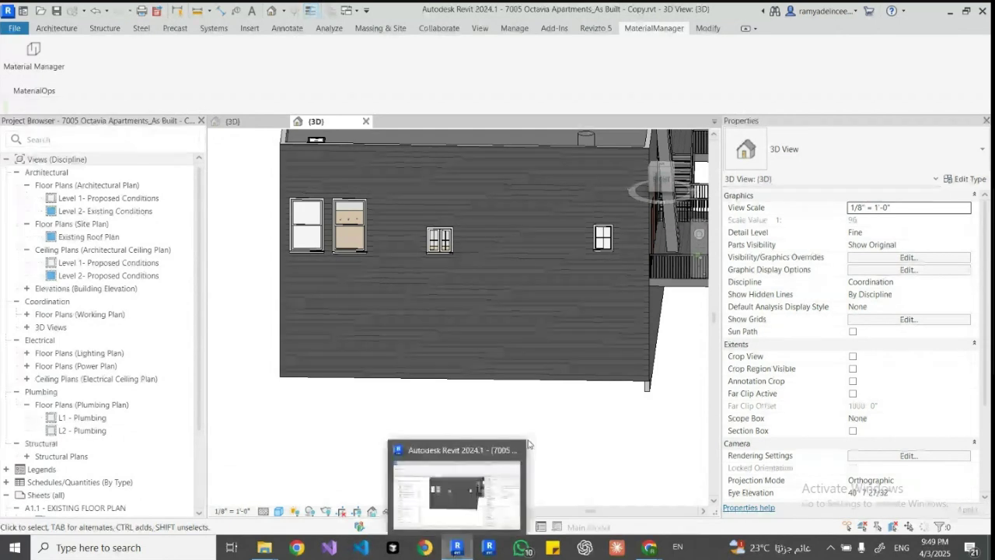
pyautogui.click(517, 450)
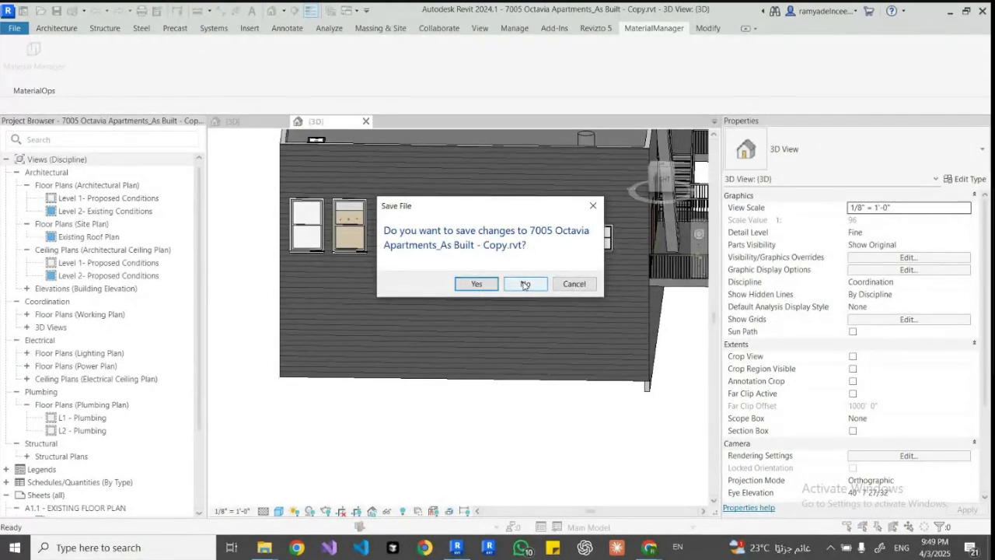
pyautogui.click(525, 285)
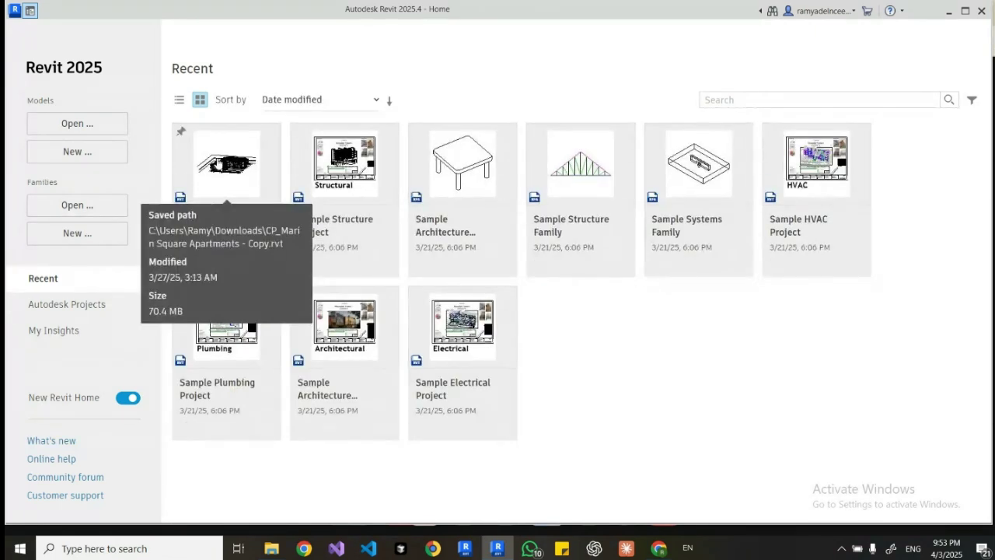
# Step: Open the recent CP_Marin Square Apartments - Copy project in Revit 2025, ignoring its unresolved reference
pyautogui.click(217, 159)
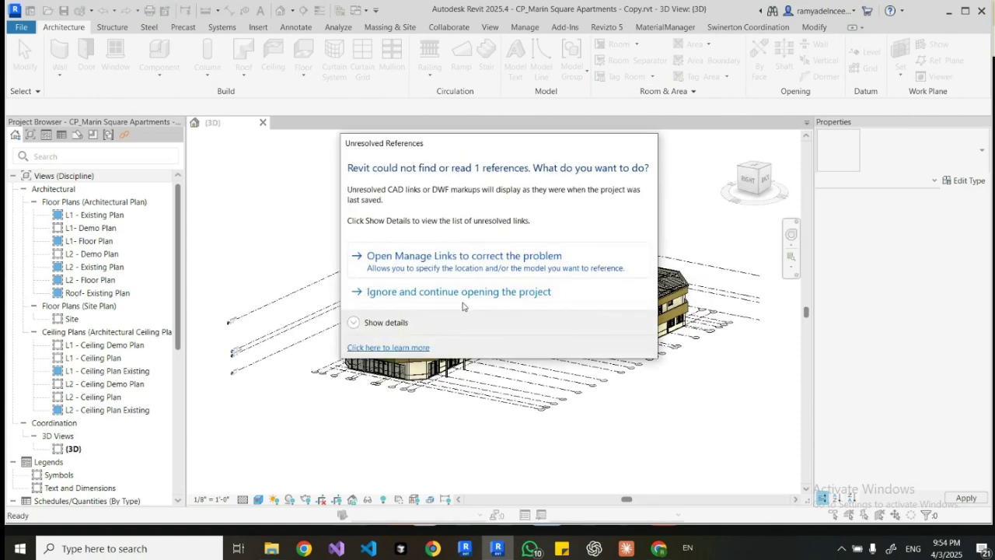
pyautogui.click(462, 304)
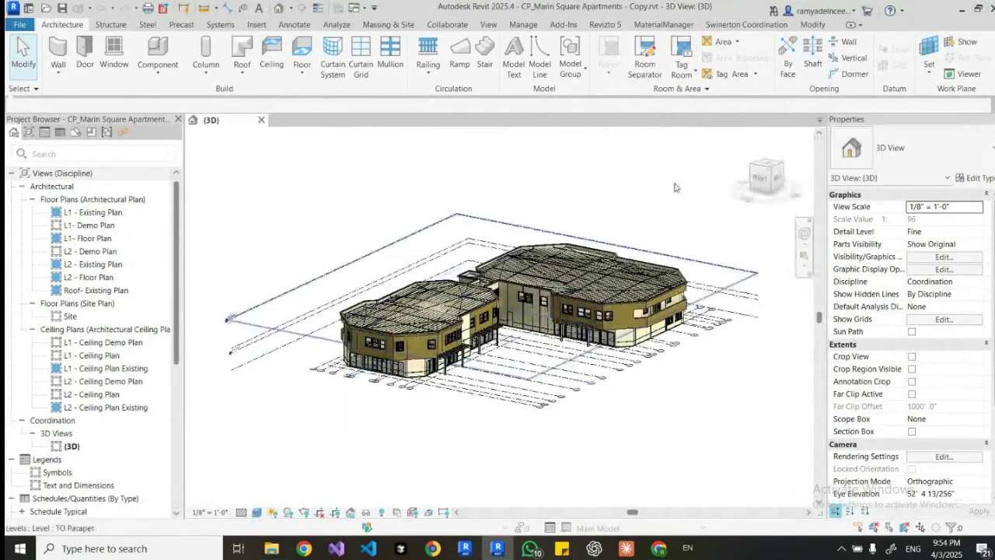
pyautogui.click(805, 233)
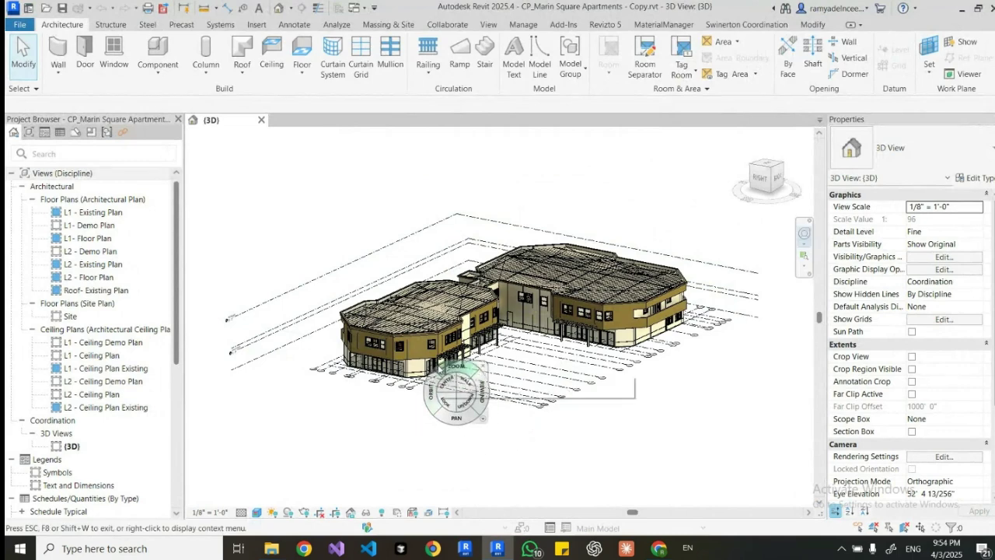
pyautogui.moveTo(445, 364); pyautogui.dragTo(465, 356)
pyautogui.moveTo(417, 405); pyautogui.dragTo(579, 447)
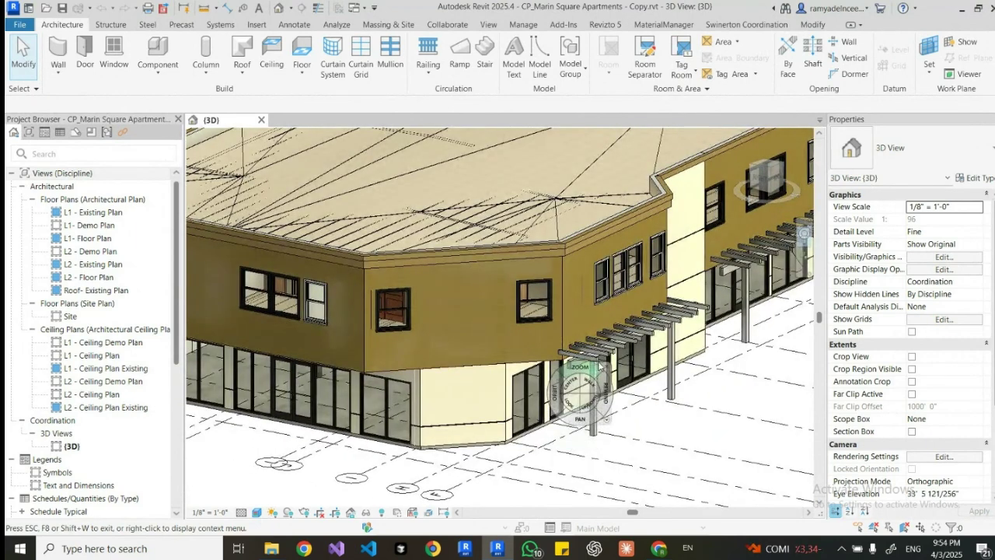
pyautogui.press('Escape')
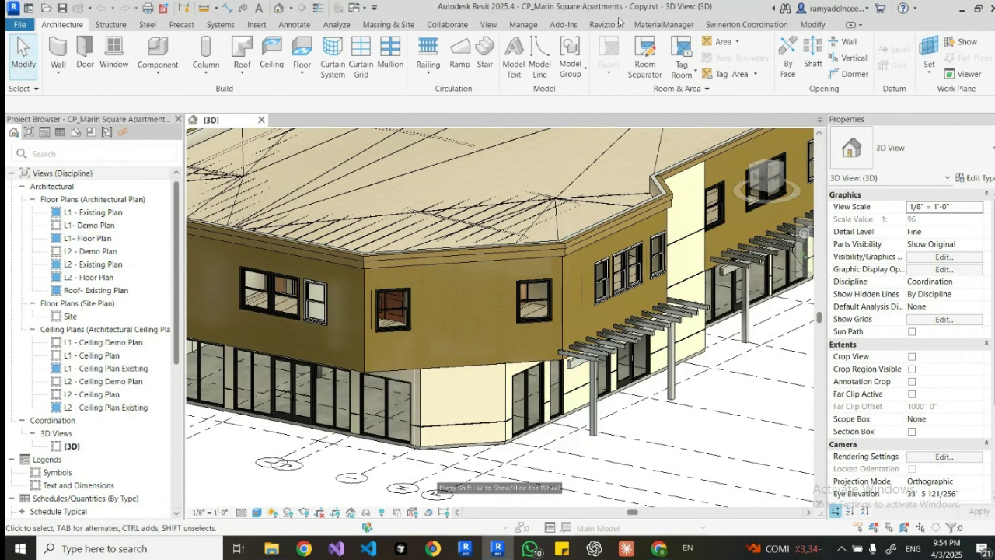
# Step: Launch the Material Manager add-in and place its window clear of the building's corner windows
pyautogui.click(662, 24)
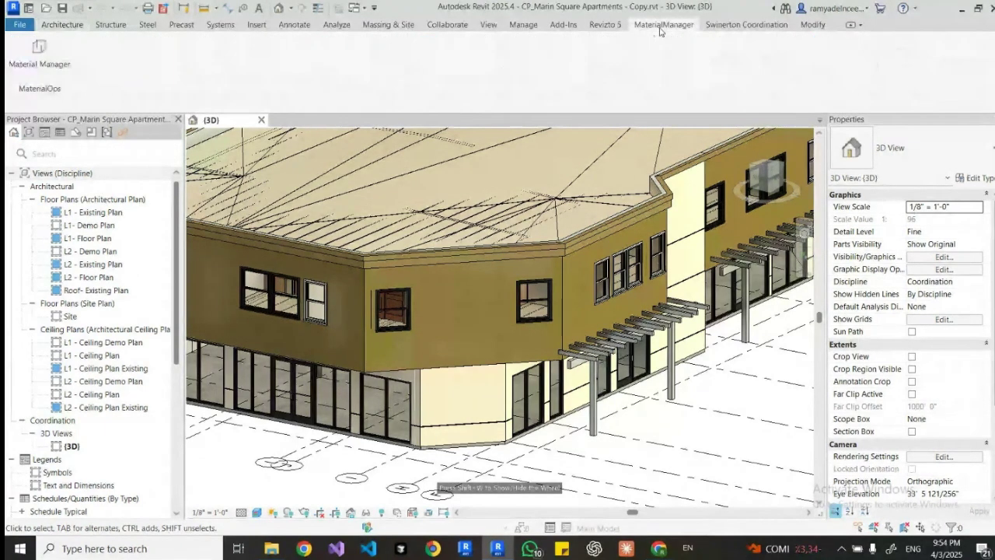
pyautogui.click(39, 53)
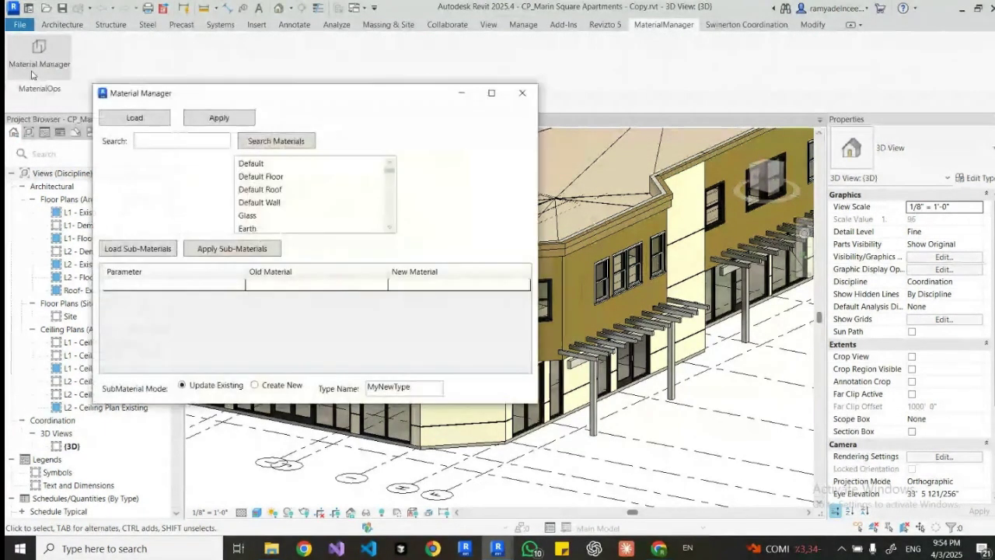
pyautogui.moveTo(329, 103); pyautogui.dragTo(838, 144)
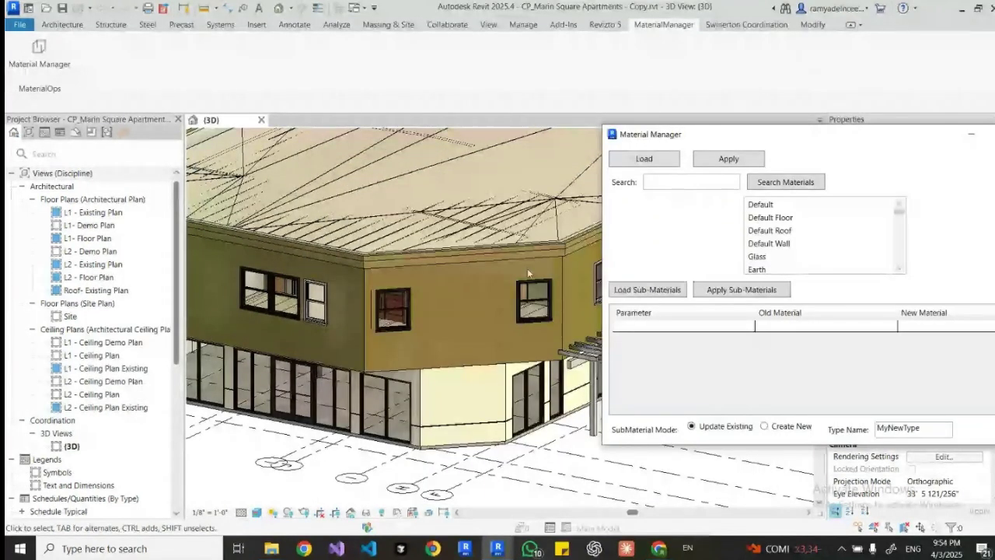
# Step: Select the 48"X60" double-hung window near the building corner, check its materials in the type properties, and return to the Material Manager
pyautogui.click(519, 307)
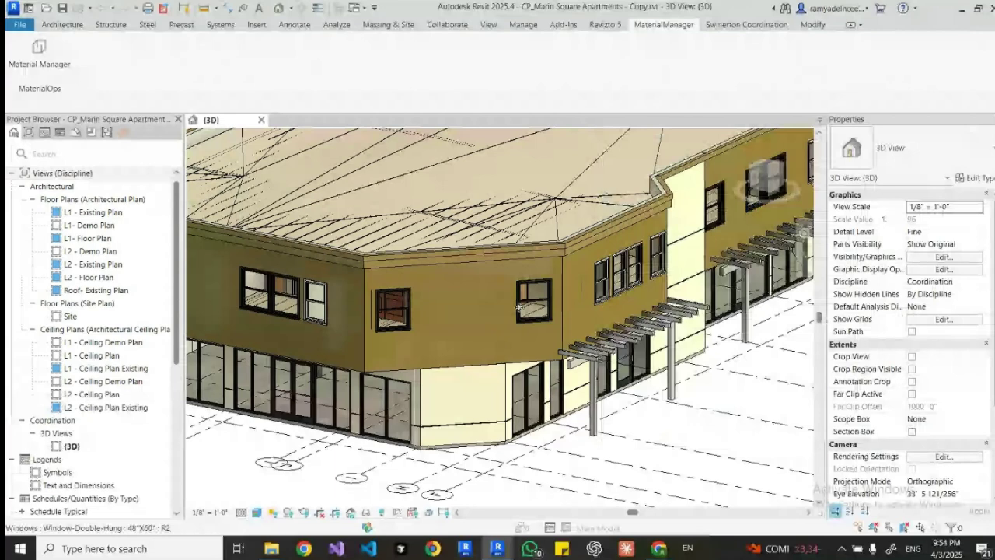
pyautogui.click(519, 307)
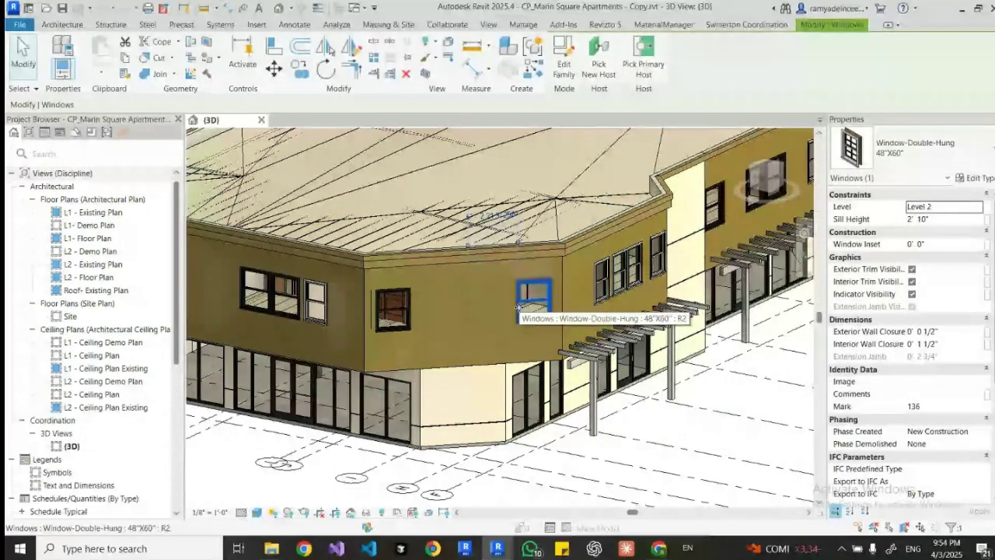
pyautogui.click(979, 178)
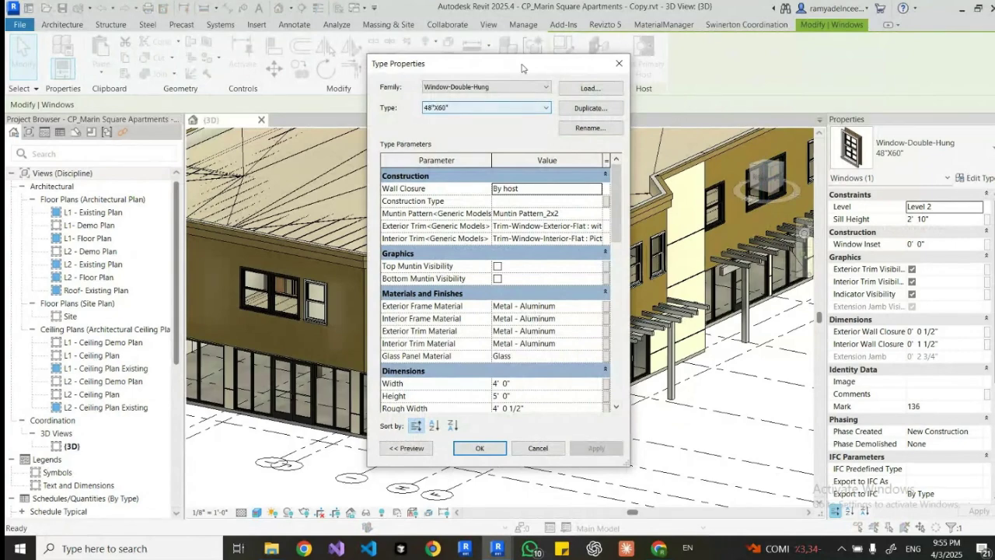
pyautogui.moveTo(526, 68); pyautogui.dragTo(734, 70)
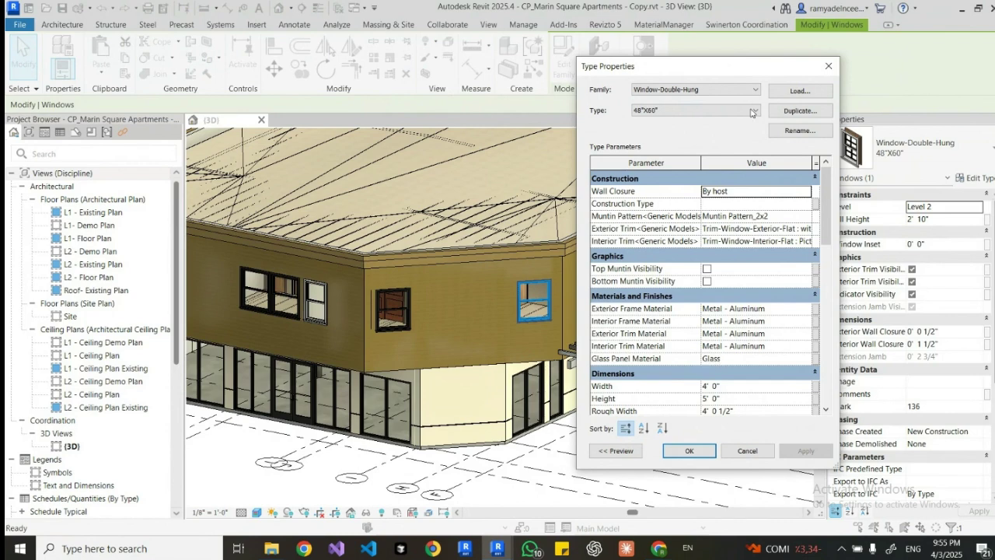
pyautogui.click(829, 67)
pyautogui.click(563, 491)
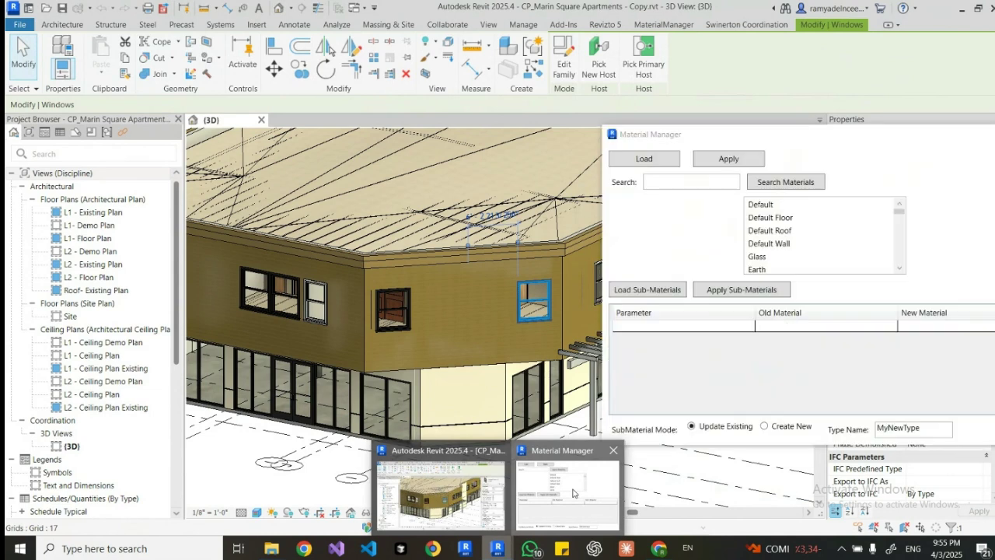
# Step: Load the selected double-hung window into the Material Manager and apply the Earth material to its family type
pyautogui.click(674, 165)
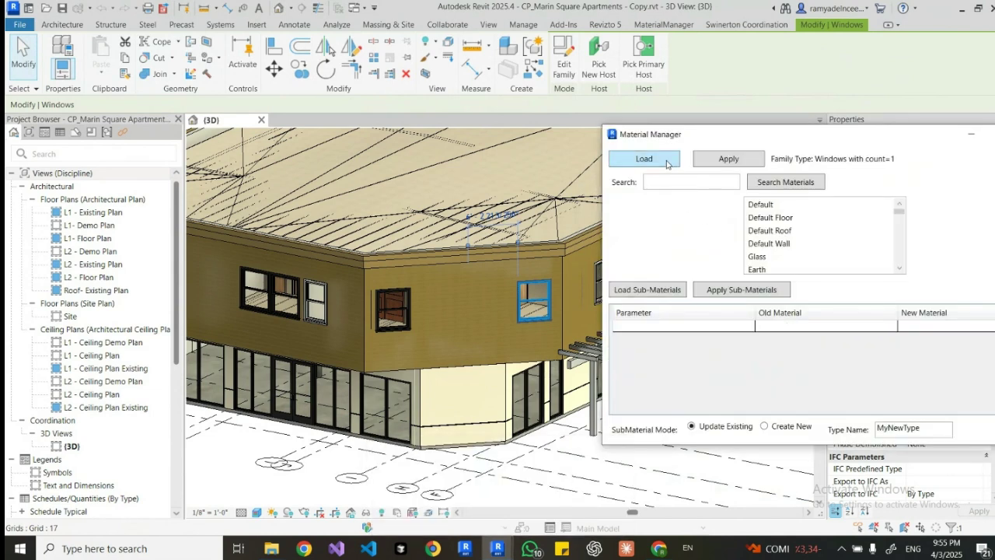
pyautogui.click(758, 269)
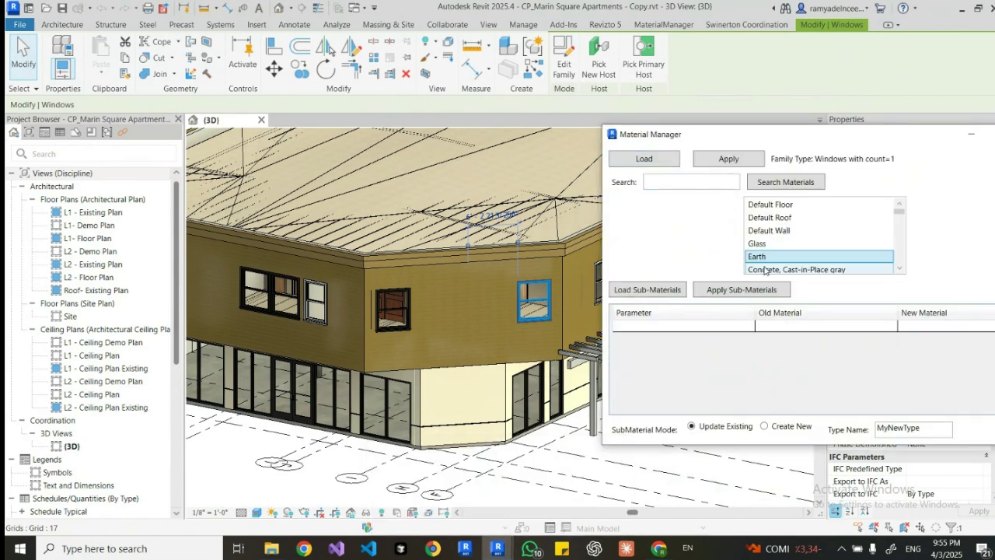
pyautogui.click(752, 163)
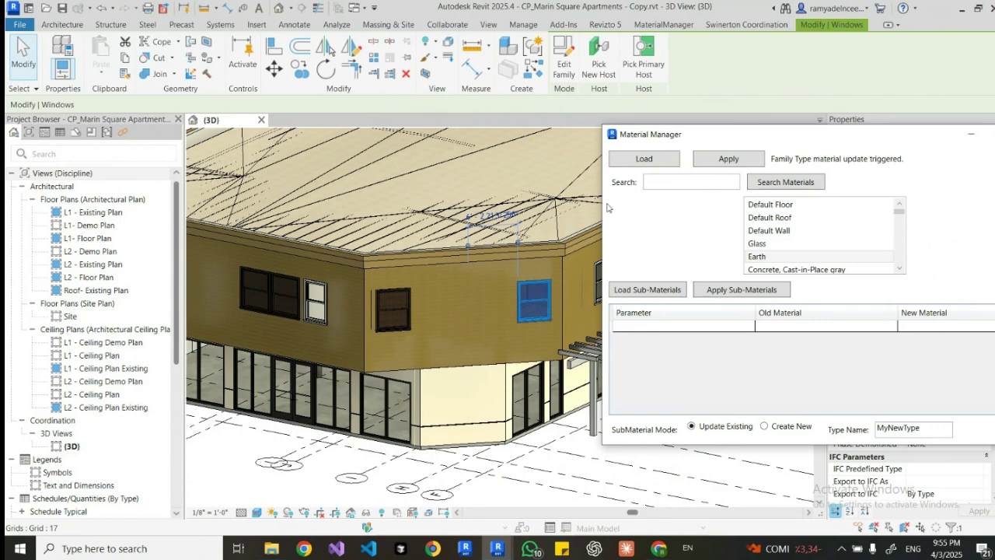
# Step: Load the window's sub-materials and check the Earth assignments against the materials in its type properties
pyautogui.moveTo(745, 138); pyautogui.dragTo(724, 138)
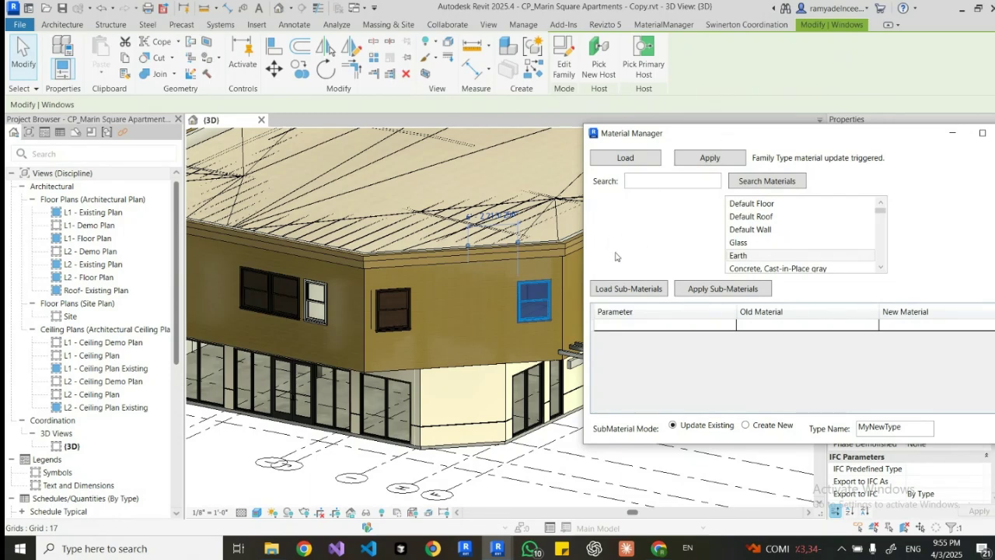
pyautogui.click(636, 290)
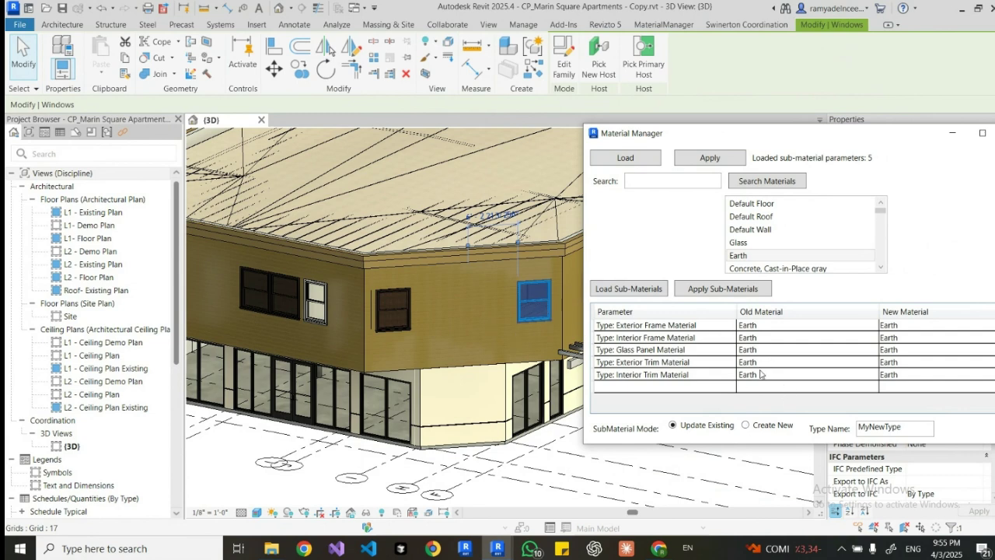
pyautogui.click(952, 133)
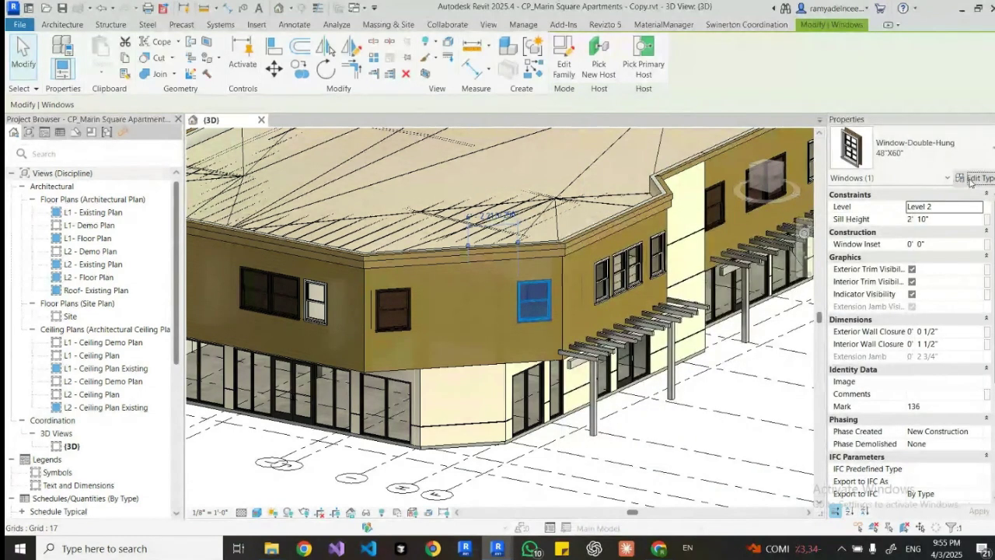
pyautogui.click(972, 179)
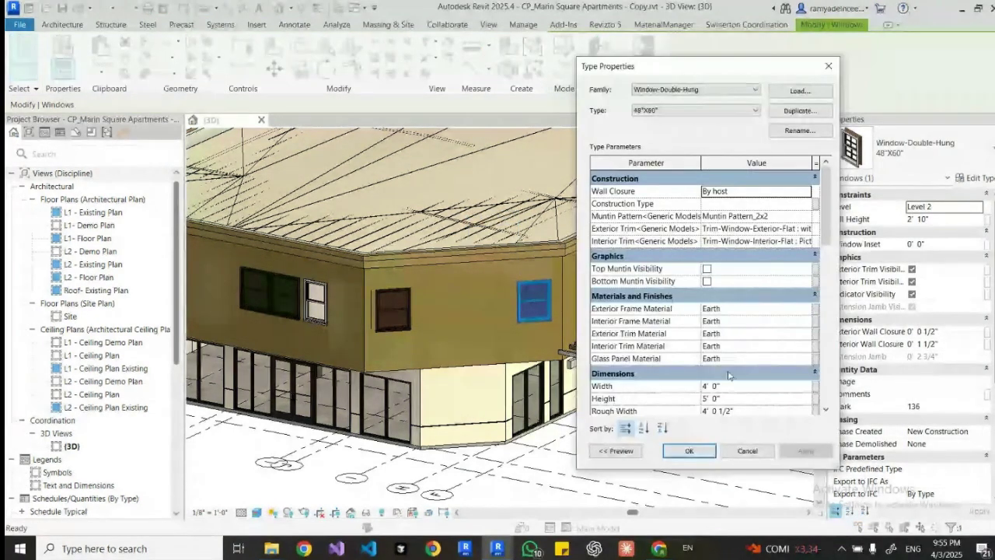
pyautogui.click(830, 66)
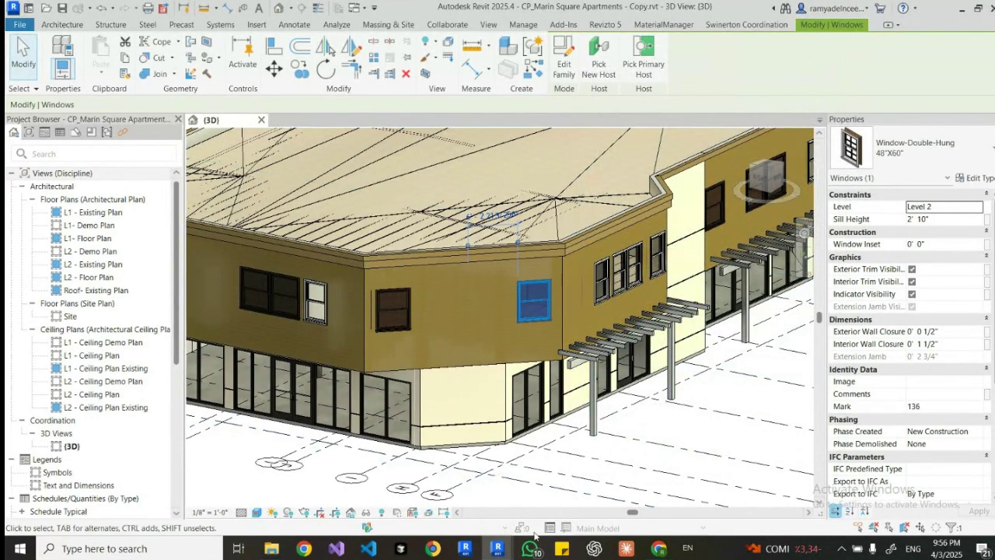
# Step: Undo the Earth material change and reload the window's sub-materials in the Material Manager, moving its window clear of the model
pyautogui.click(690, 421)
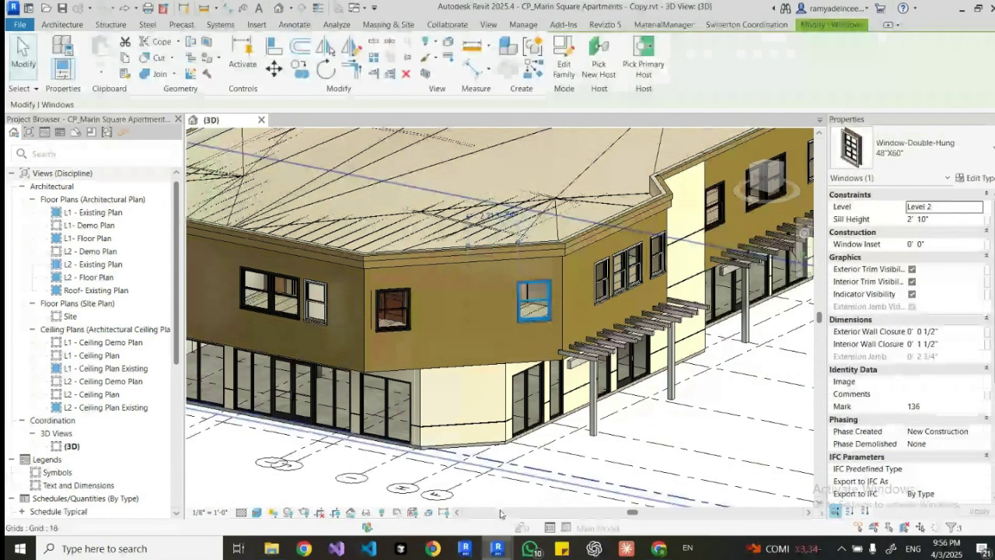
pyautogui.click(574, 496)
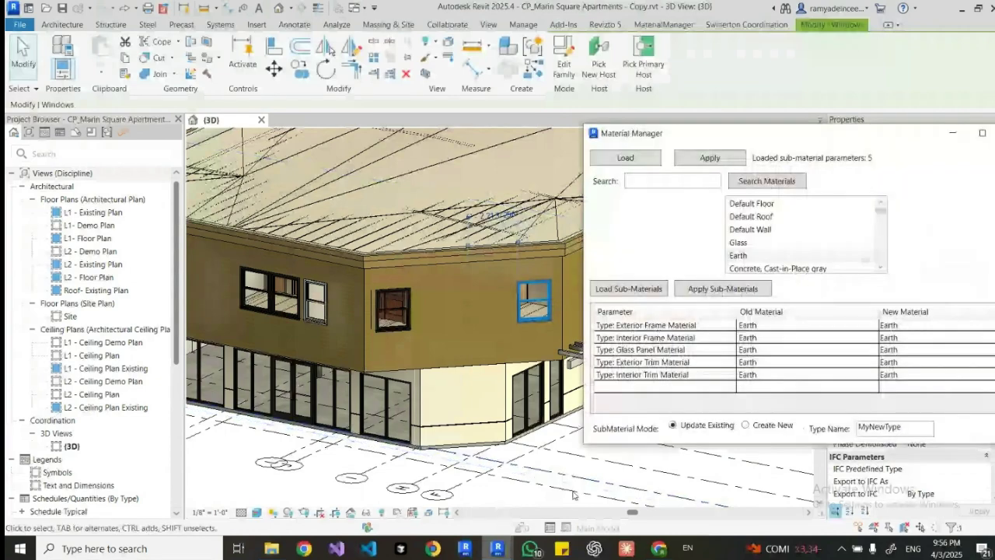
pyautogui.click(628, 288)
pyautogui.moveTo(703, 139); pyautogui.dragTo(686, 73)
# Step: Set the new Glass Panel Material to Concrete, Precast and apply the sub-materials to the existing window type
pyautogui.click(920, 284)
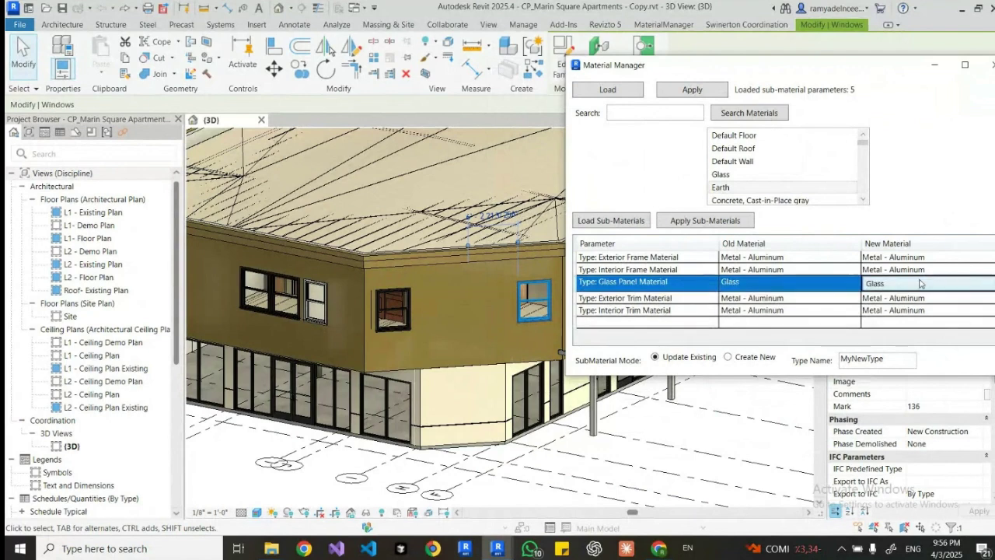
pyautogui.click(920, 284)
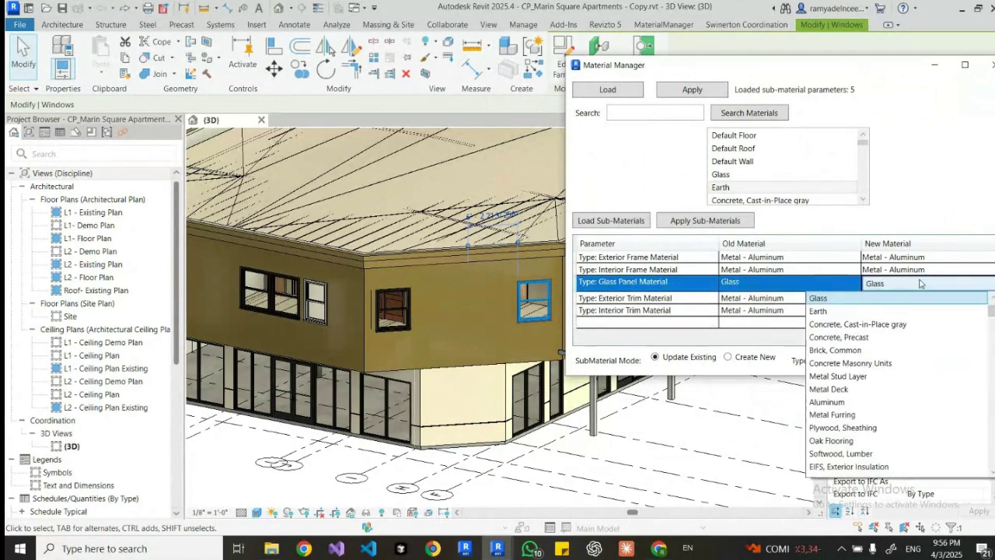
pyautogui.click(867, 337)
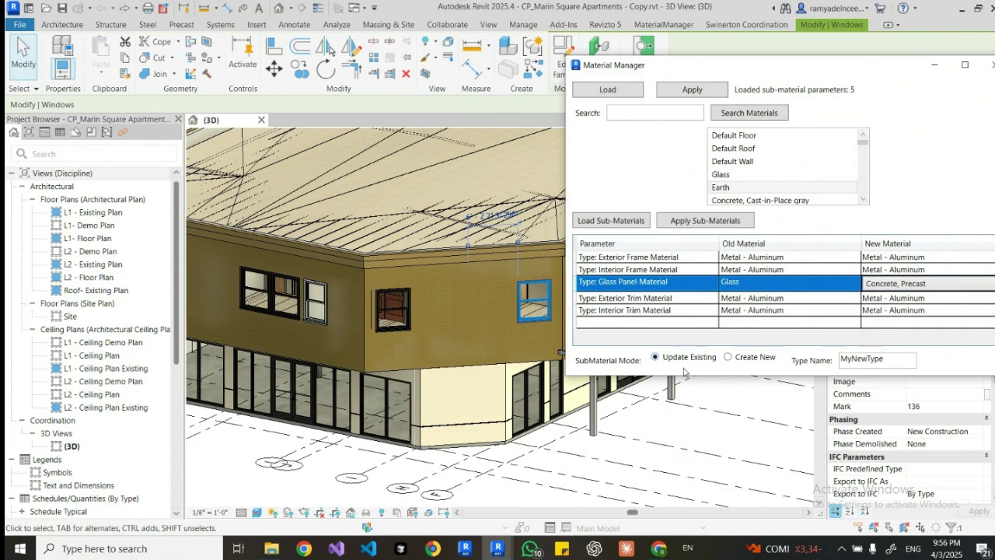
pyautogui.click(687, 225)
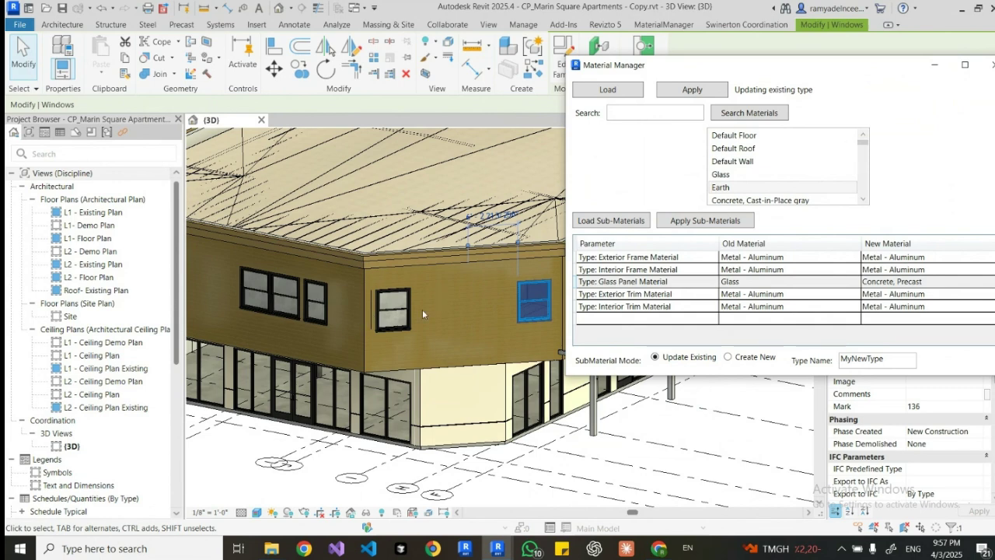
# Step: Reload the sub-materials and check the window's Glass Panel Material in the 48"X60" type properties
pyautogui.click(600, 223)
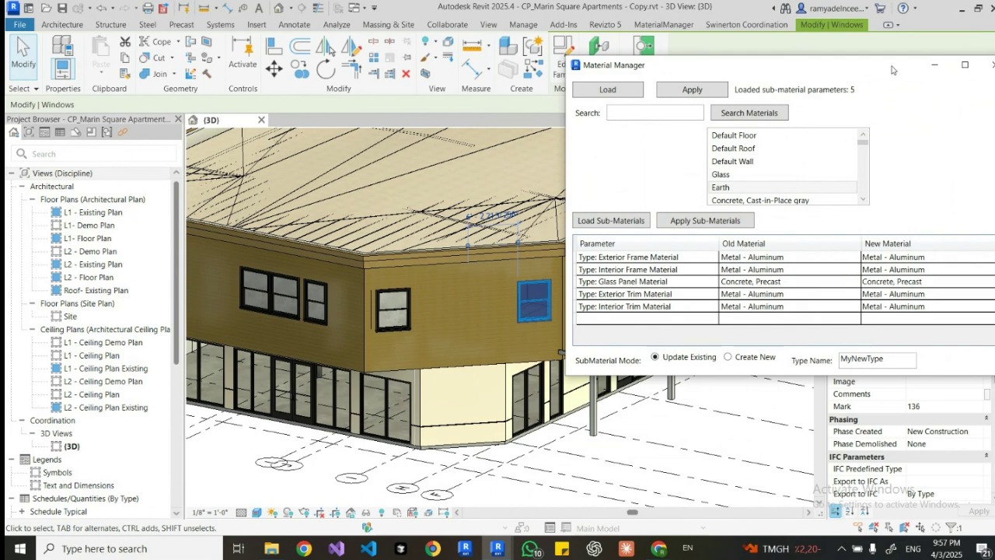
pyautogui.click(932, 67)
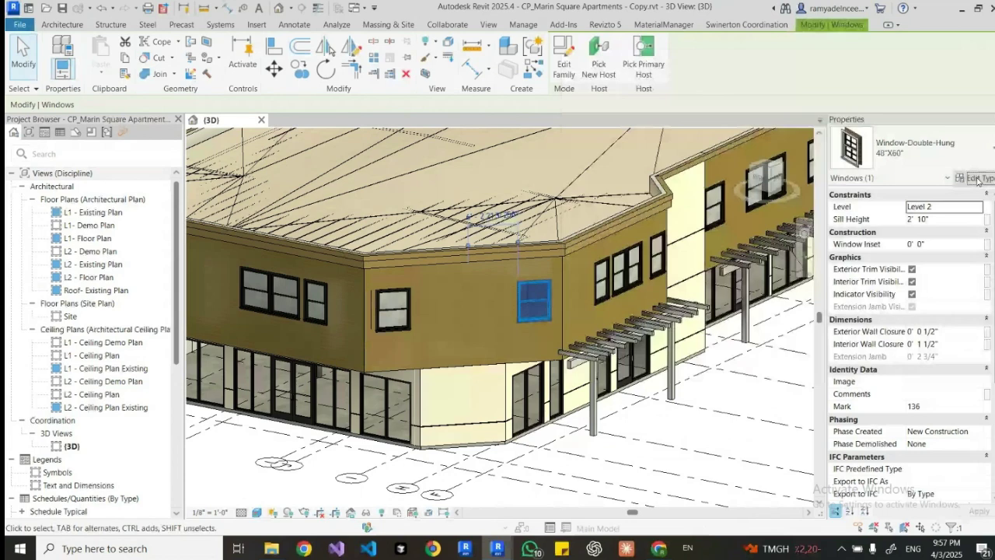
pyautogui.click(977, 178)
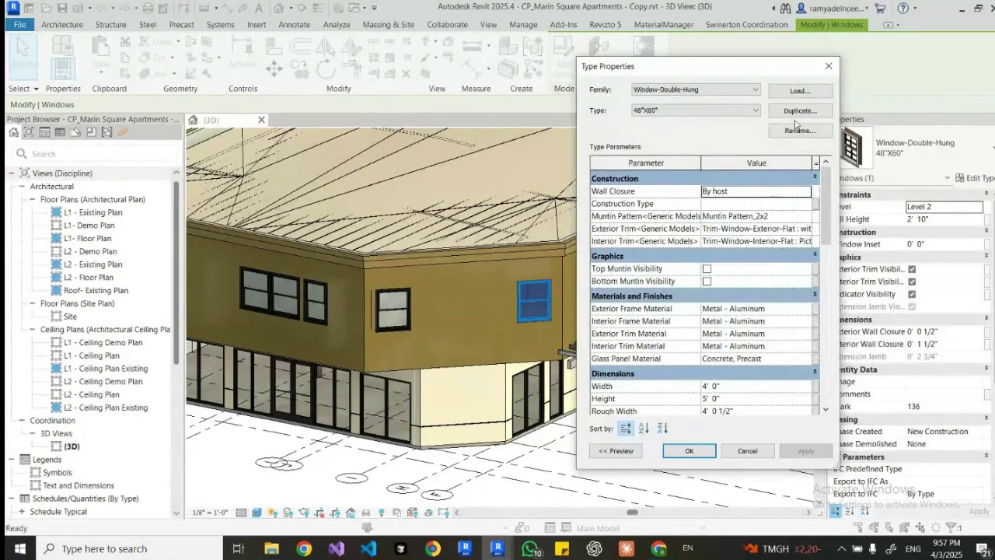
pyautogui.click(828, 68)
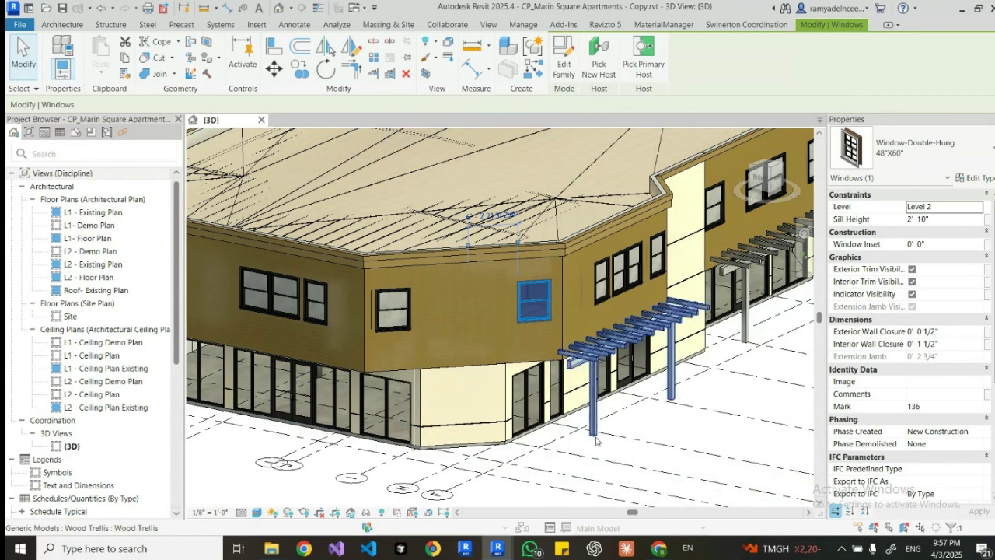
# Step: In the Material Manager, switch the sub-material mode to Create New, choose Air as Glass Panel Material, and enter a first name as type name
pyautogui.moveTo(497, 550)
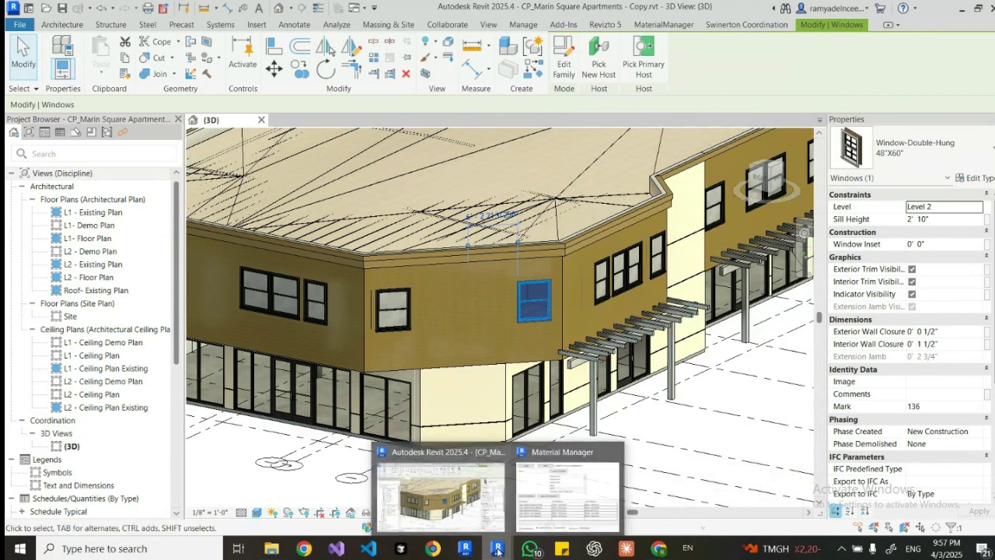
pyautogui.click(572, 495)
pyautogui.click(729, 357)
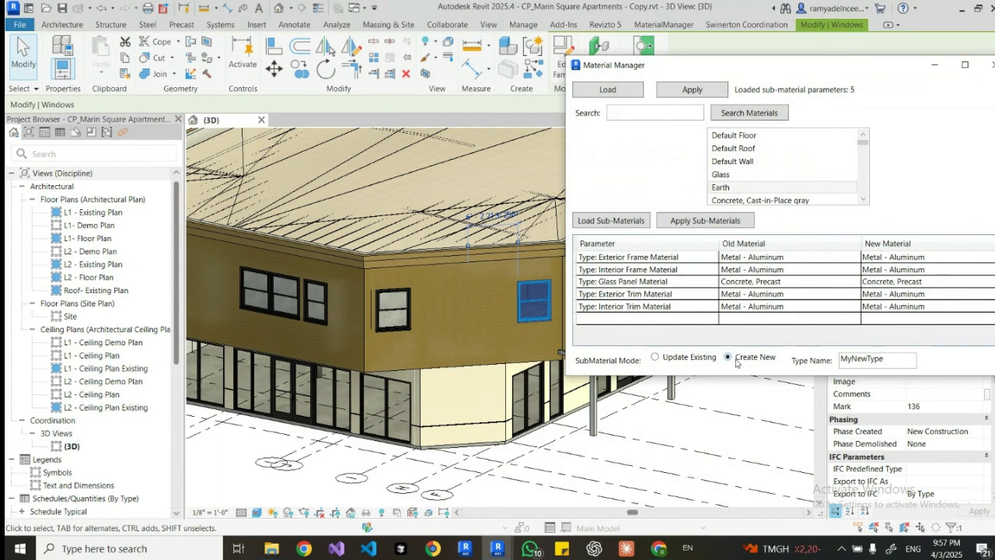
pyautogui.click(922, 285)
pyautogui.click(923, 284)
pyautogui.click(922, 289)
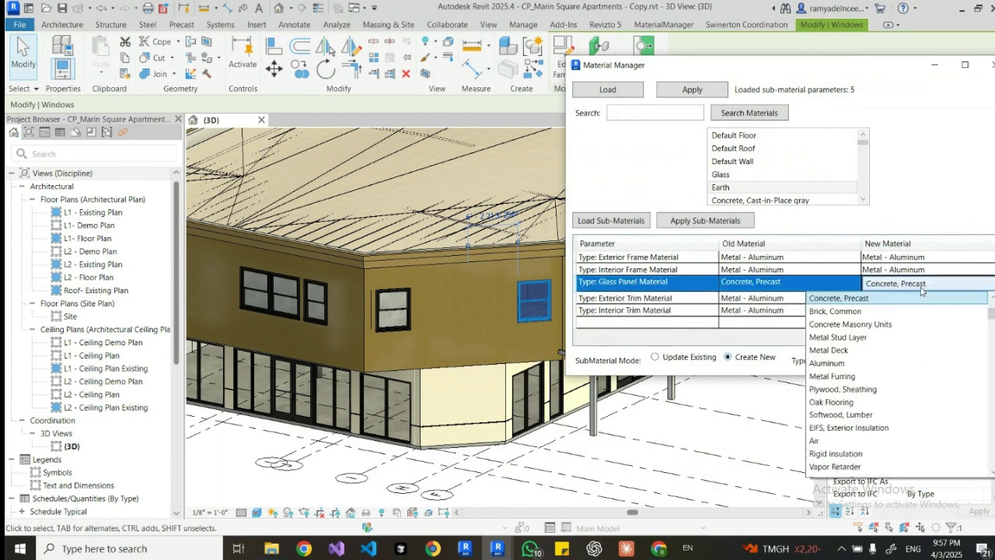
pyautogui.click(846, 442)
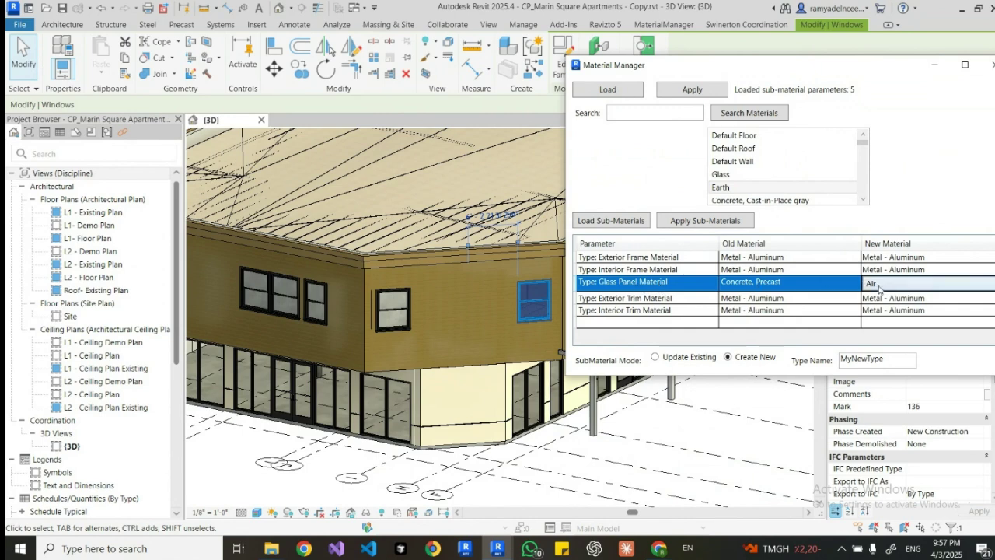
pyautogui.doubleClick(885, 361)
pyautogui.write('Ramy')
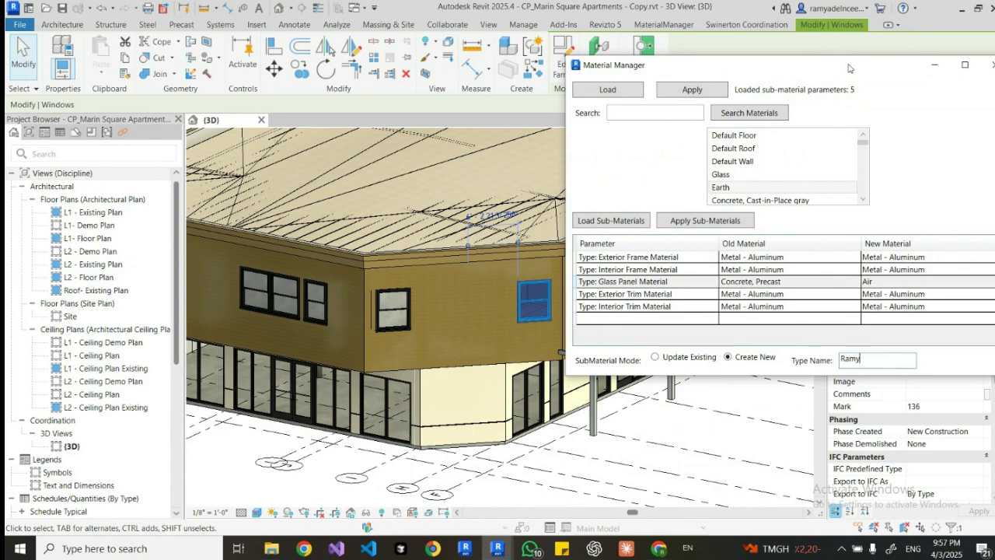
# Step: Reload the window's sub-materials and apply them to create and assign the newly named window type
pyautogui.moveTo(838, 67); pyautogui.dragTo(867, 98)
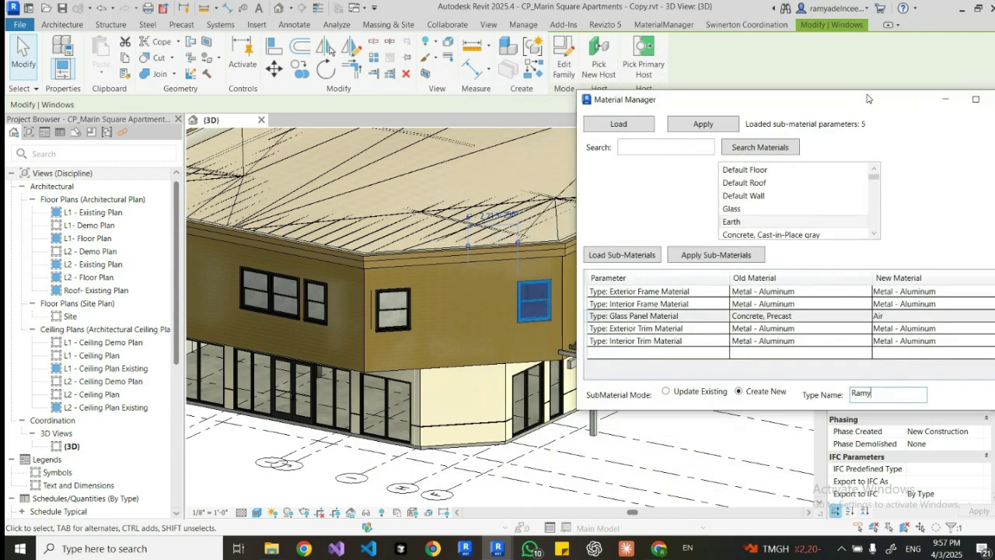
pyautogui.click(619, 263)
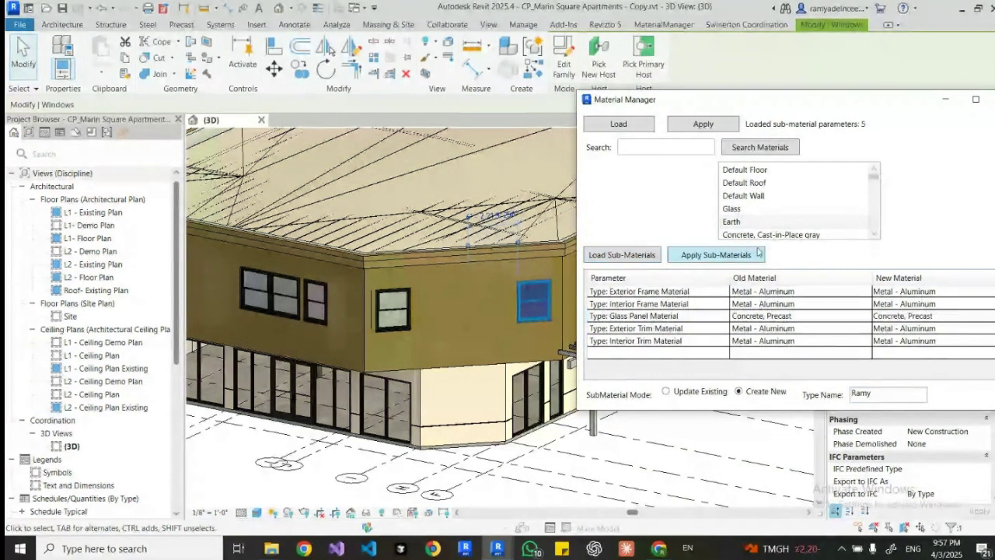
pyautogui.click(713, 256)
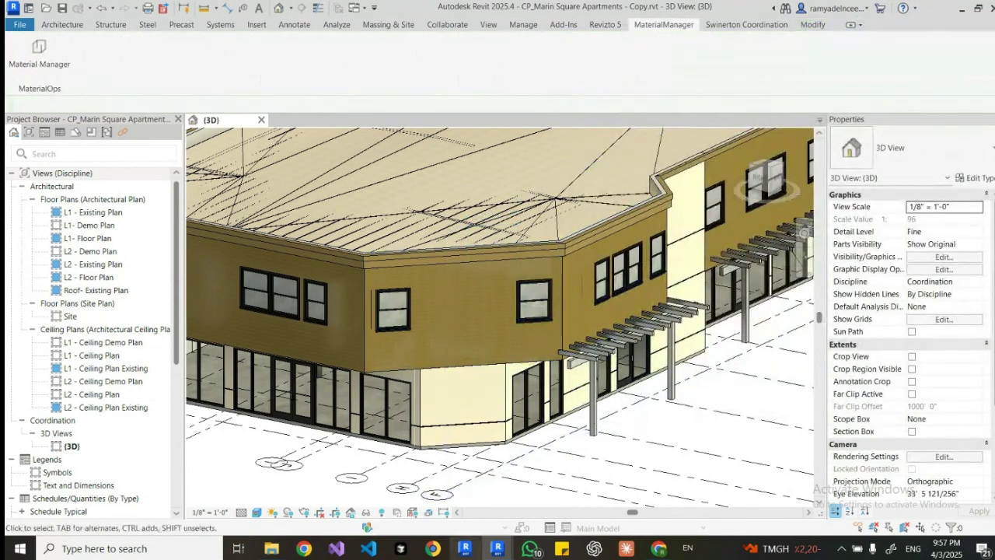
# Step: Reselect the upper window near the building corner and check the new type's materials in its type properties
pyautogui.moveTo(498, 548)
pyautogui.click(549, 522)
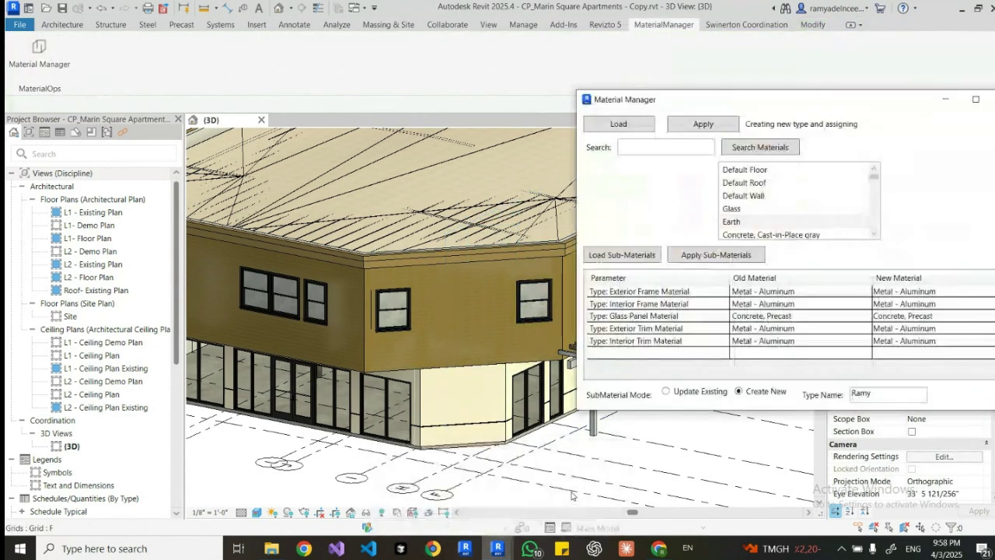
pyautogui.click(520, 312)
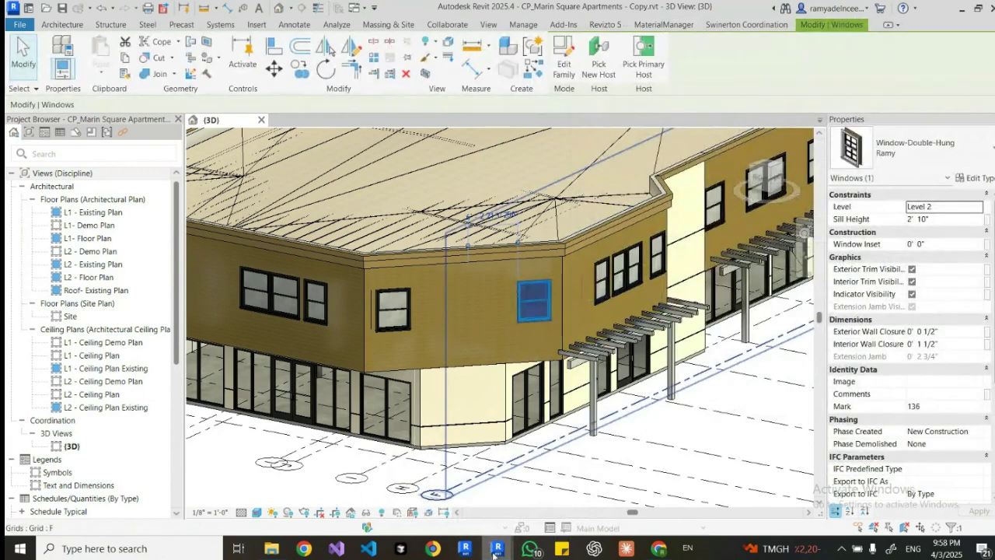
pyautogui.moveTo(498, 548)
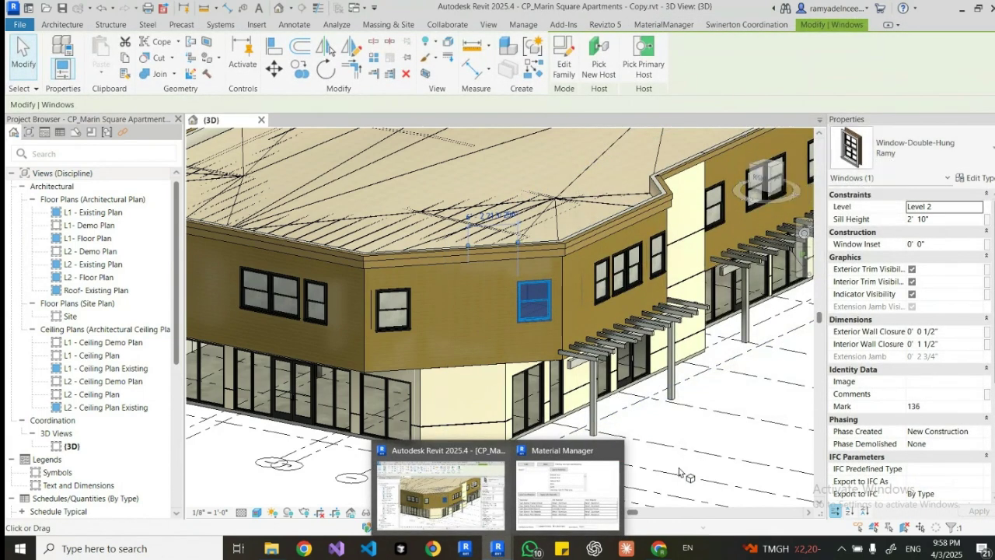
pyautogui.click(694, 428)
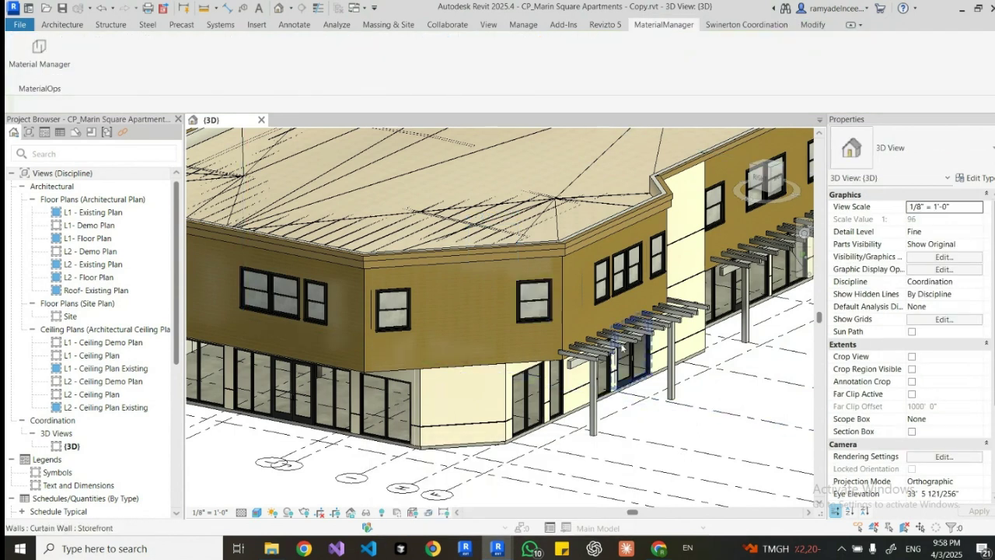
pyautogui.click(533, 305)
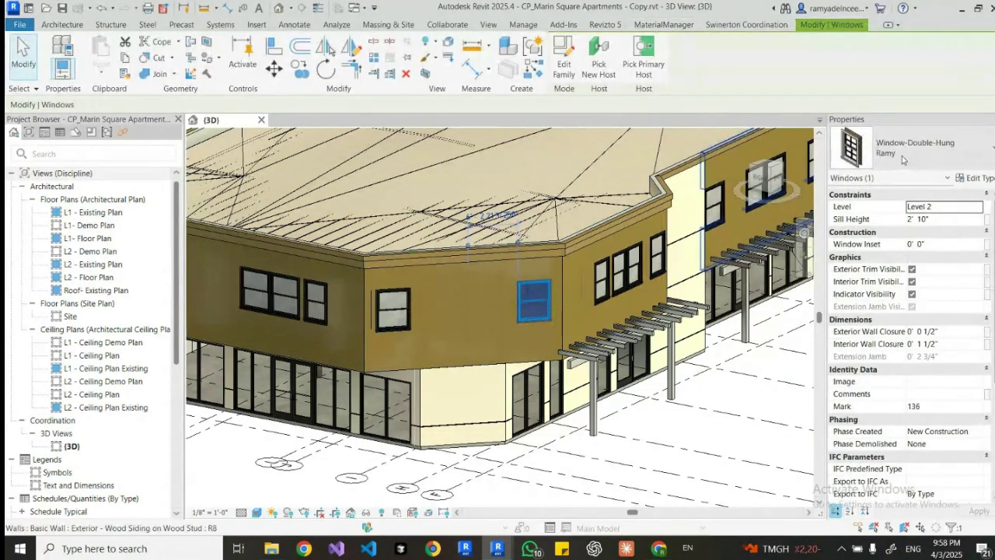
pyautogui.click(972, 177)
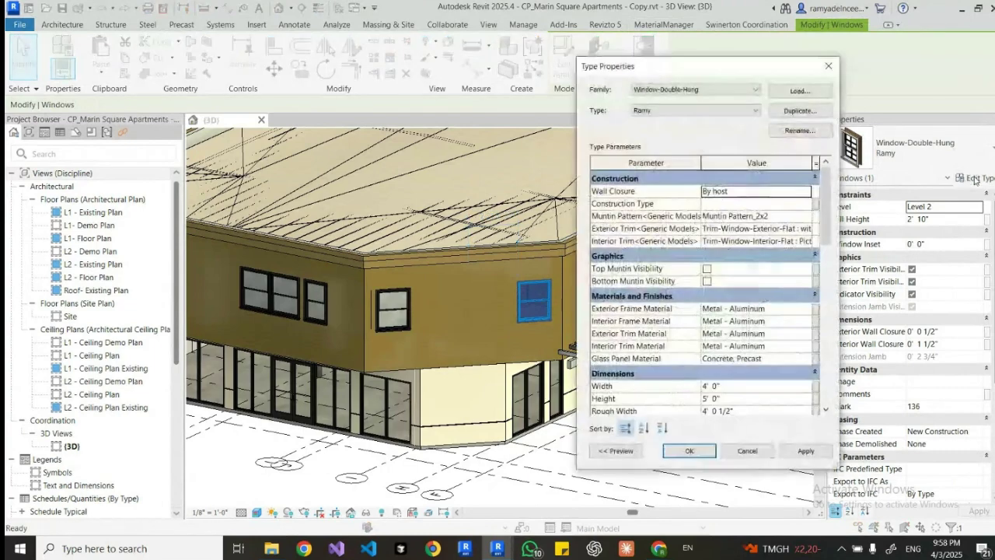
pyautogui.click(828, 66)
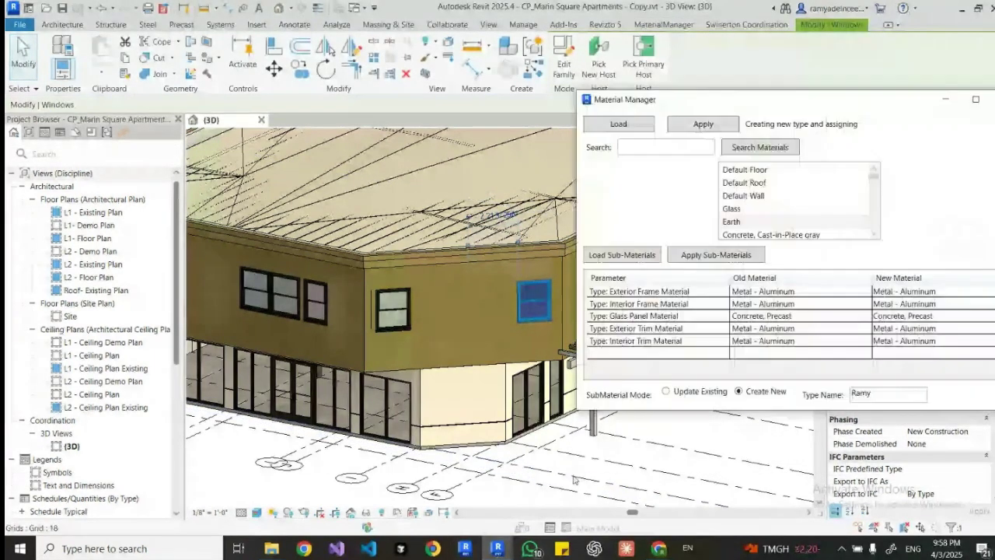
pyautogui.doubleClick(894, 316)
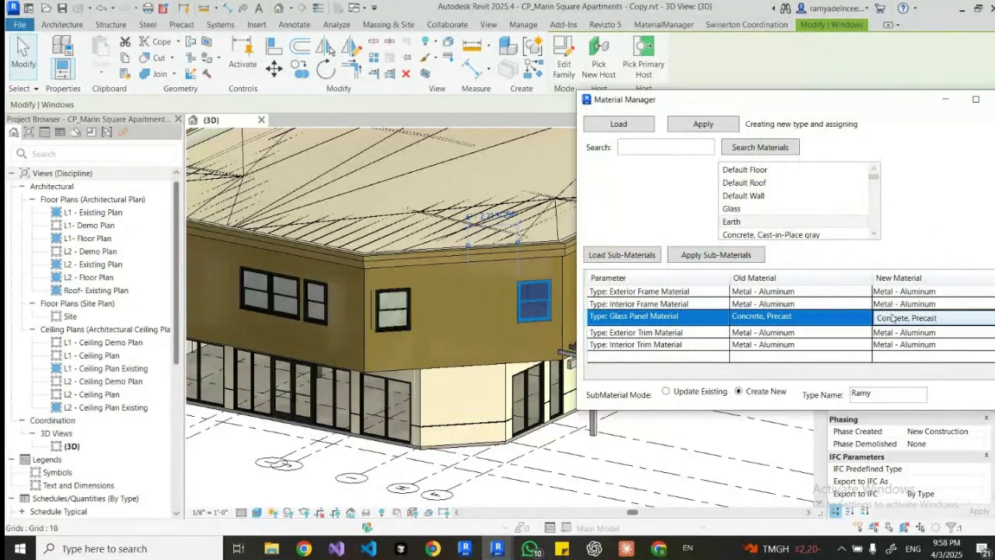
pyautogui.click(893, 319)
pyautogui.click(823, 475)
# Step: Reload the window's sub-materials, set the new Glass Panel Material to Air, and apply them to create and assign a new type
pyautogui.click(601, 255)
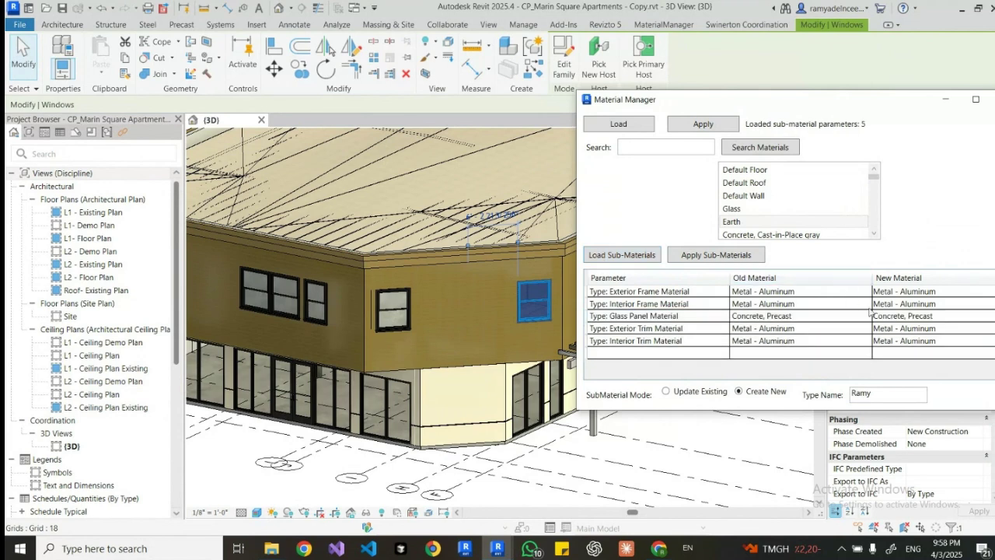
pyautogui.click(898, 316)
pyautogui.doubleClick(898, 316)
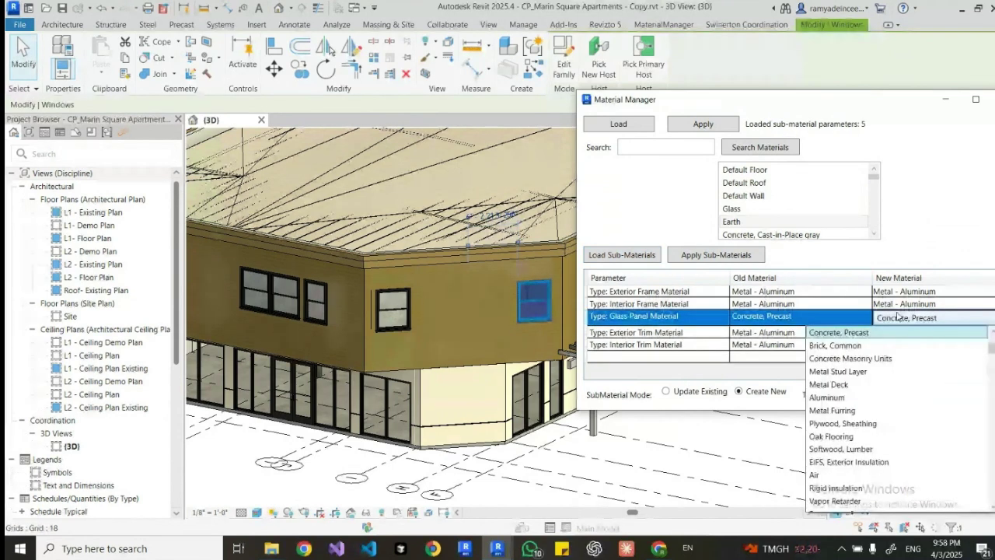
pyautogui.click(816, 474)
pyautogui.click(713, 255)
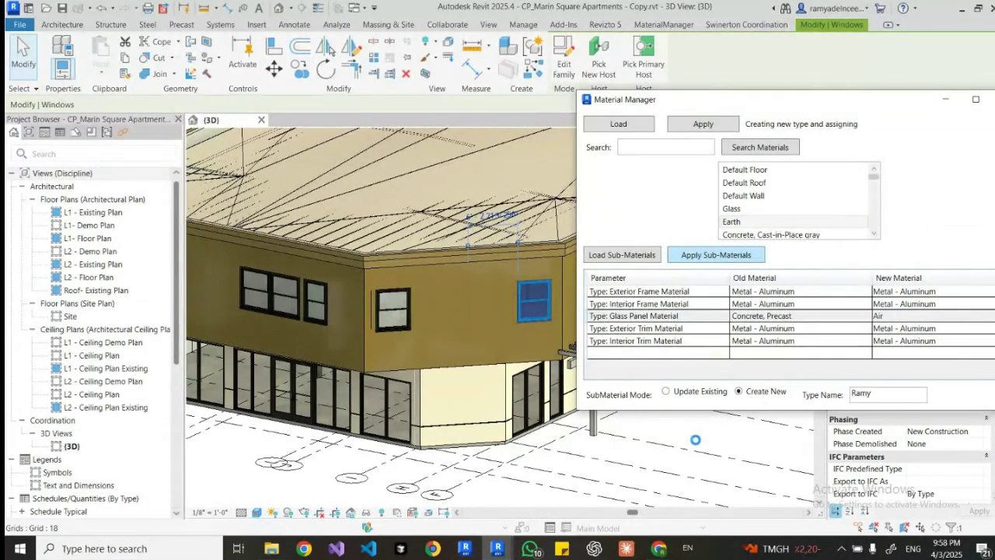
# Step: Check the upper corner window's Glass Panel Material in its type properties, and close the Material Manager
pyautogui.click(524, 295)
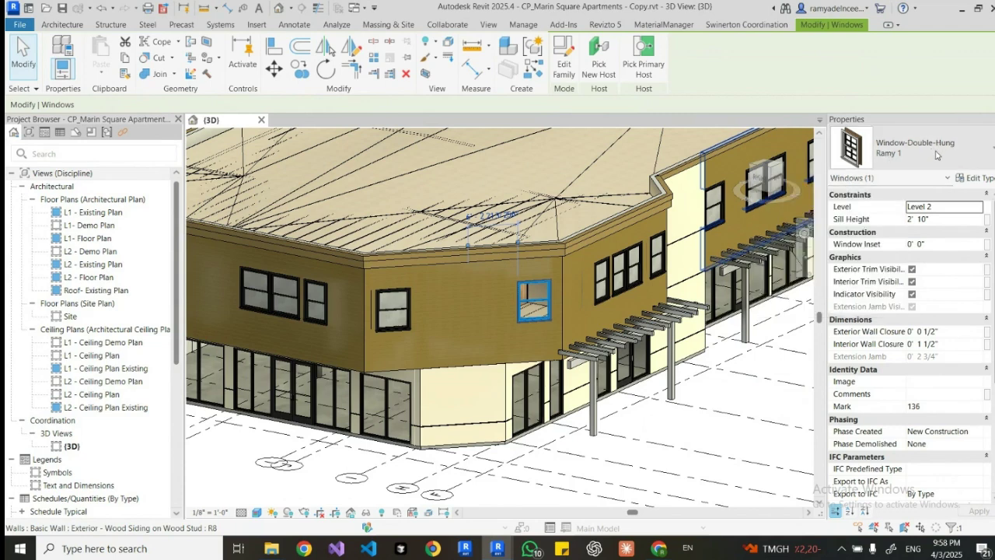
pyautogui.click(977, 178)
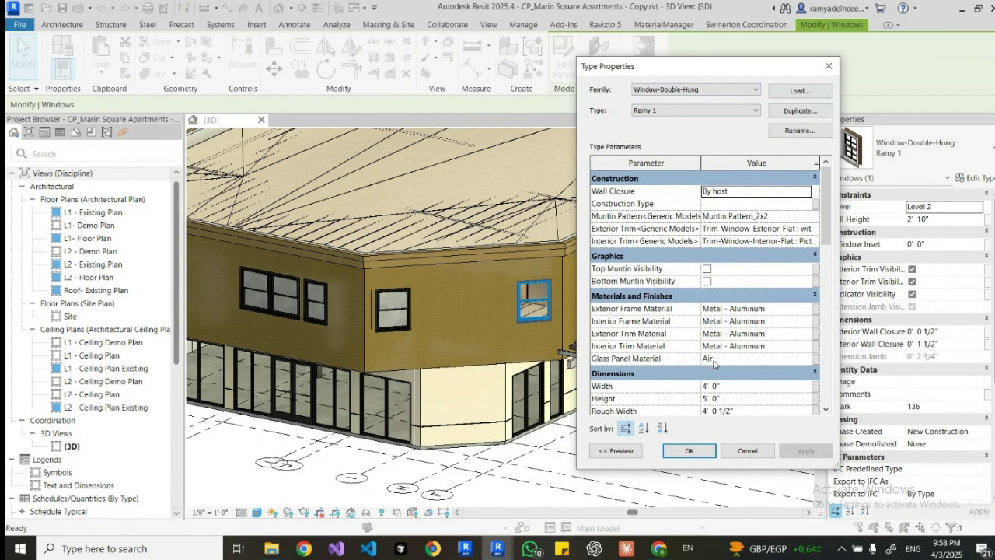
pyautogui.click(675, 451)
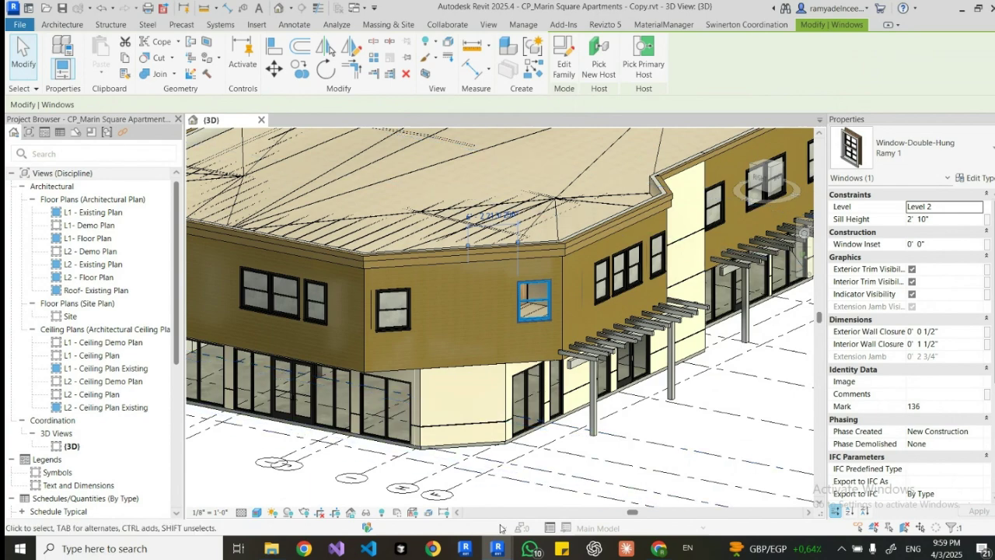
pyautogui.moveTo(497, 548)
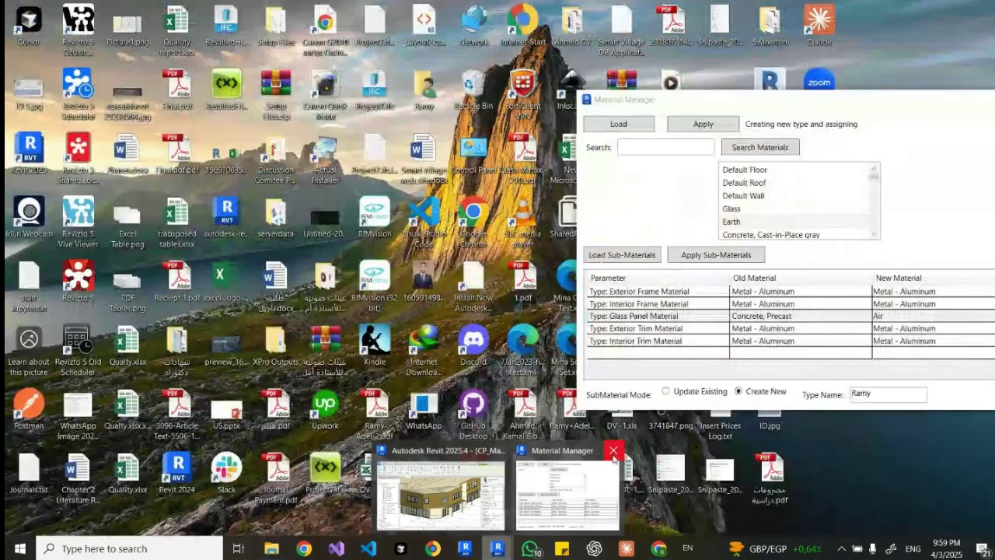
pyautogui.click(614, 451)
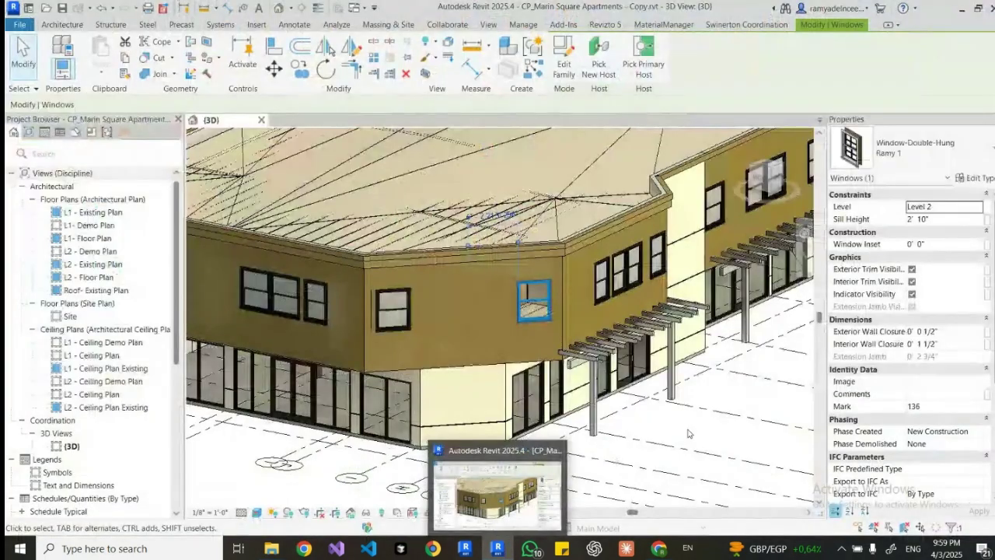